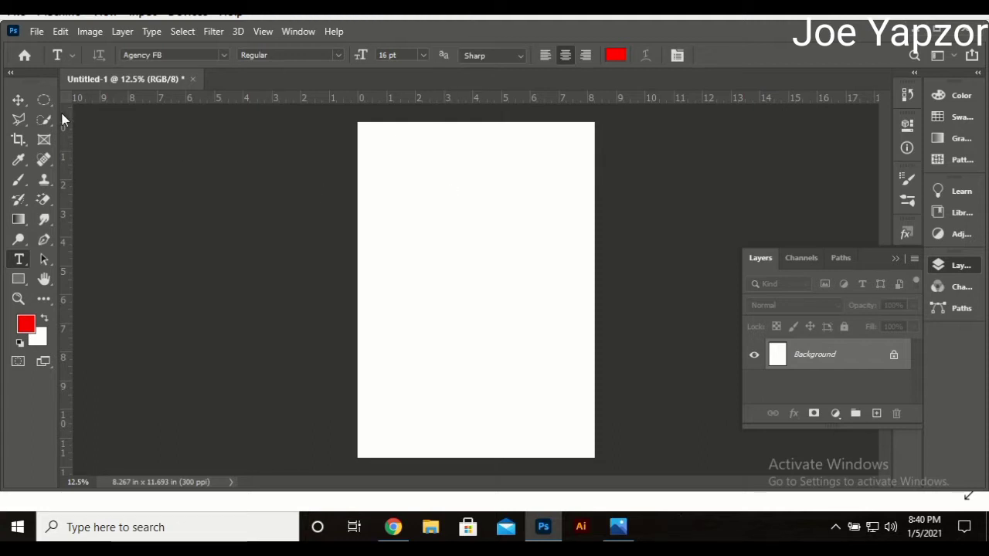
Add the text "JoeGraphics" at 72 pt in the upper part of the page
left_click(418, 208)
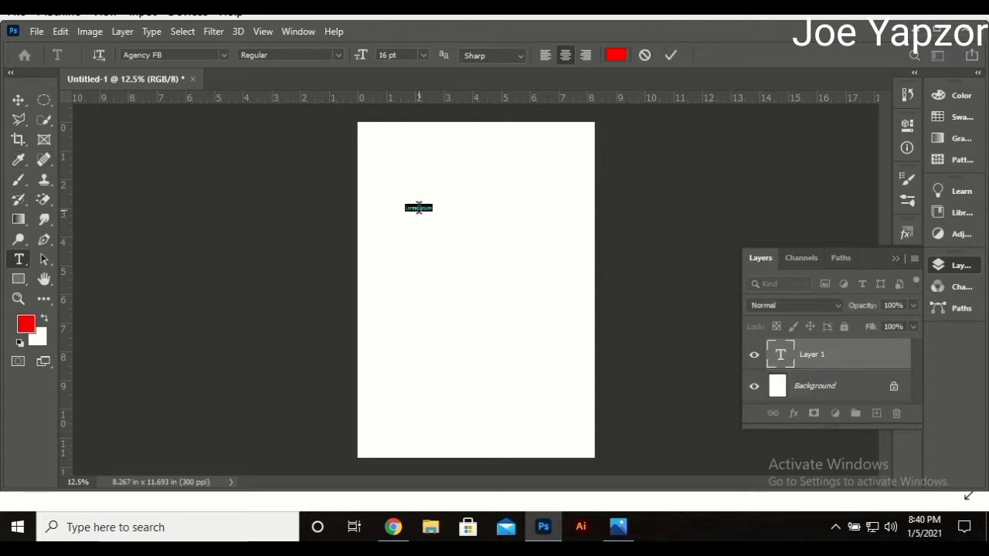
left_click(429, 57)
left_click(417, 250)
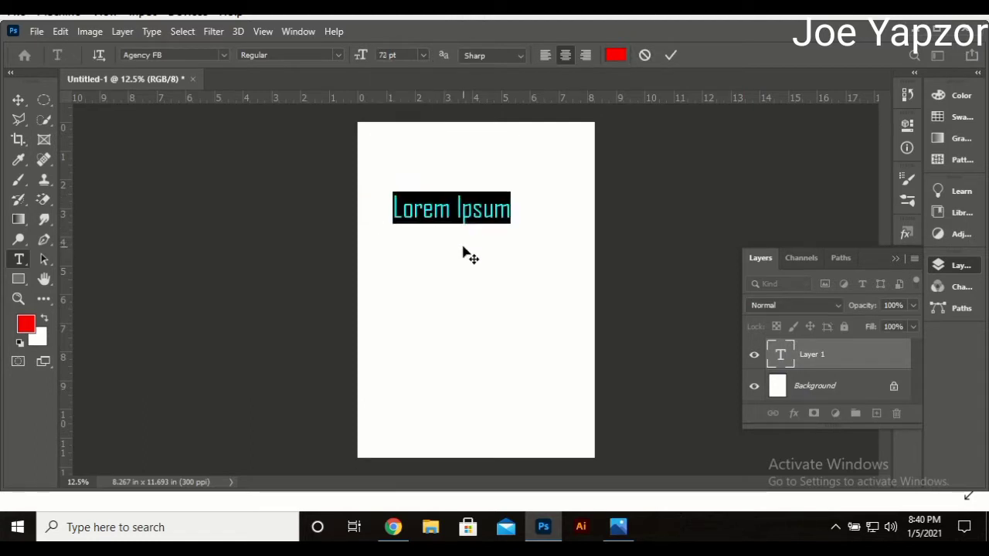
type("Joe")
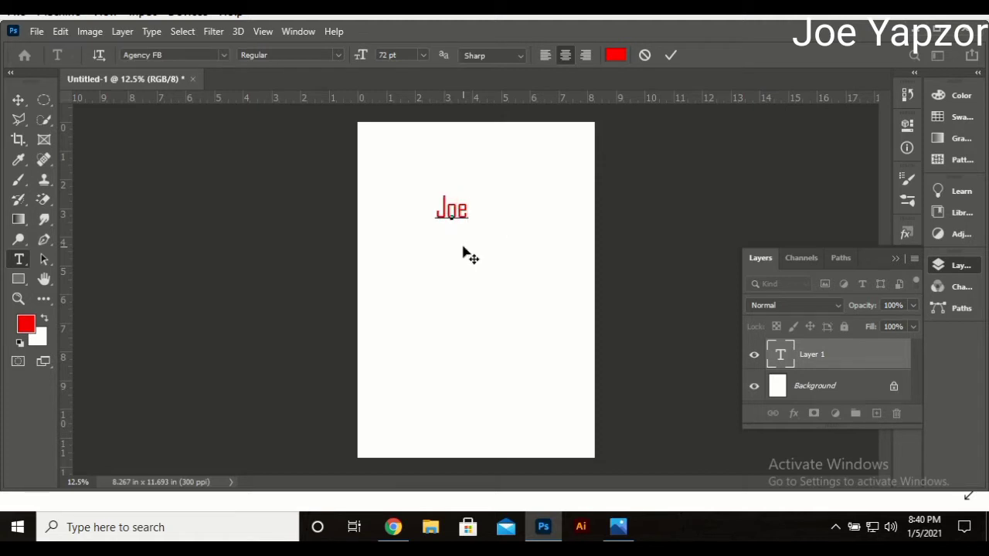
type("Gra")
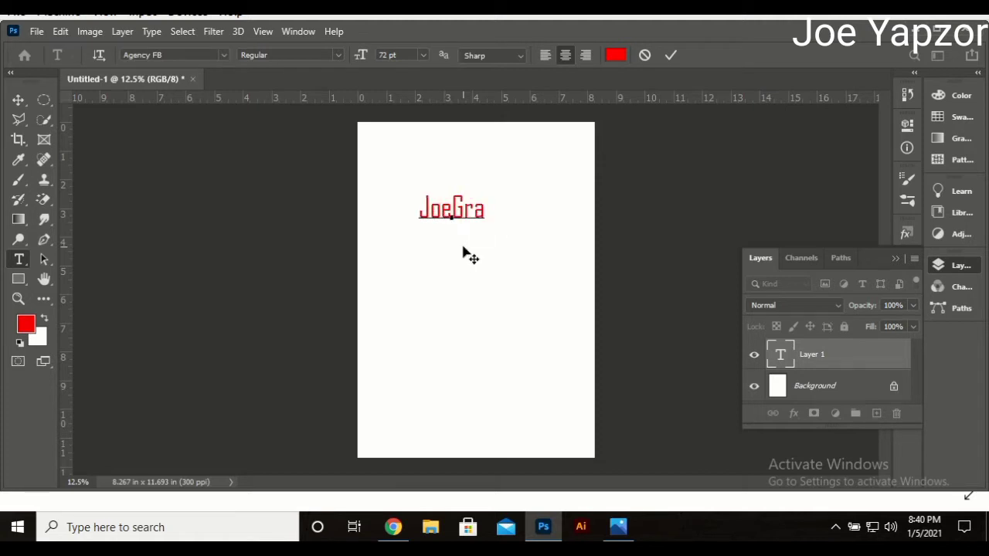
type("phics")
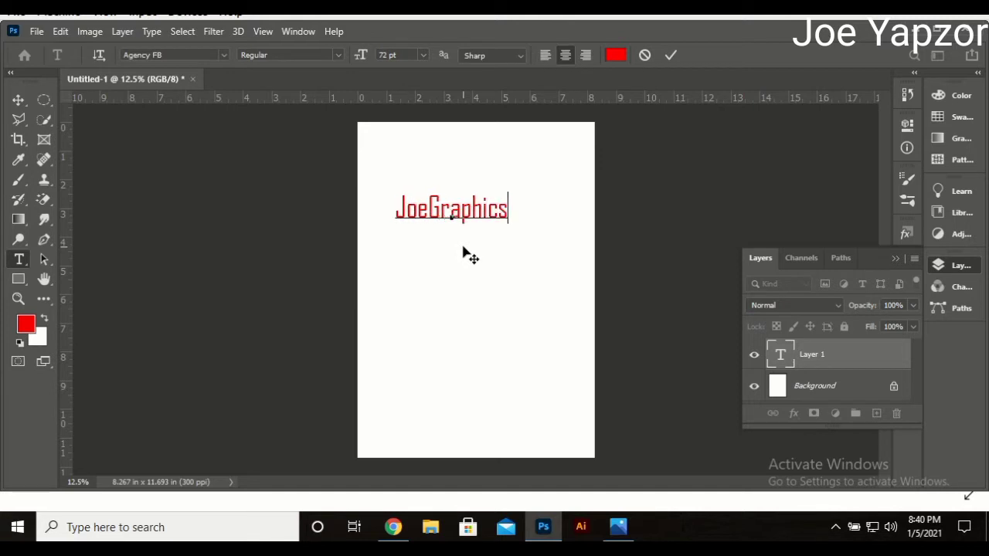
left_click(464, 248)
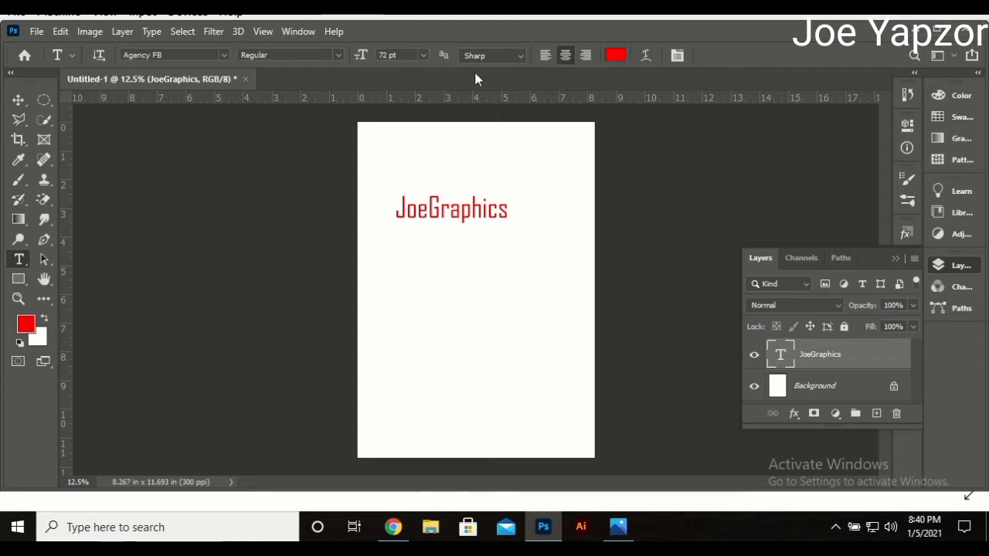
Open the colour choice for the JoeGraphics text and try the dark blue 1b3ba3, keeping the text in view
left_click(616, 55)
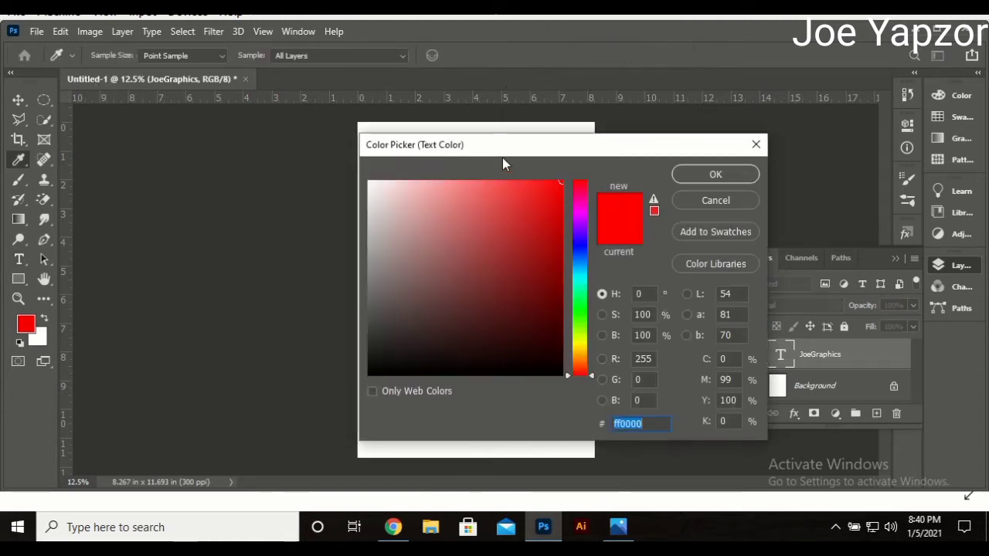
left_click_drag(503, 151, 753, 150)
left_click_drag(800, 244, 809, 252)
left_click(819, 243)
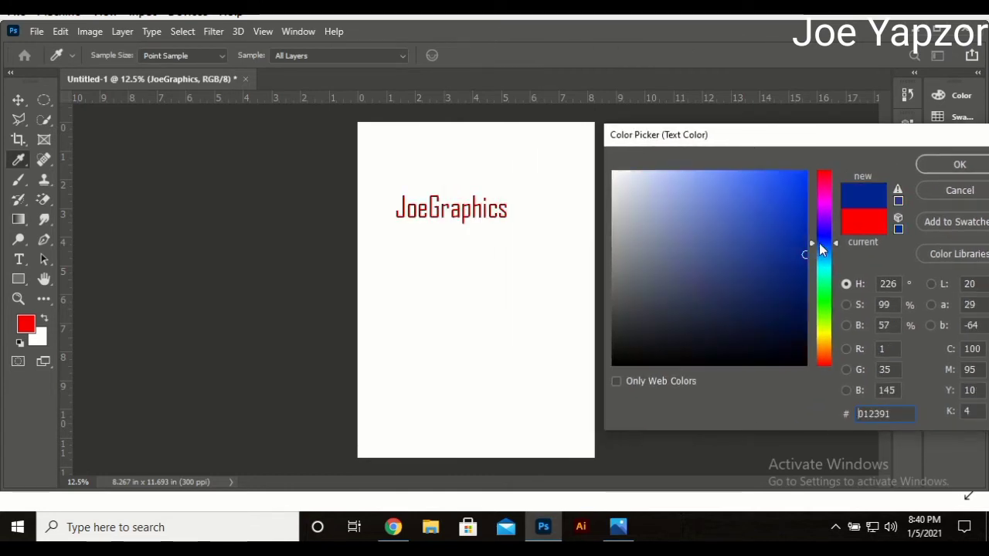
left_click(774, 241)
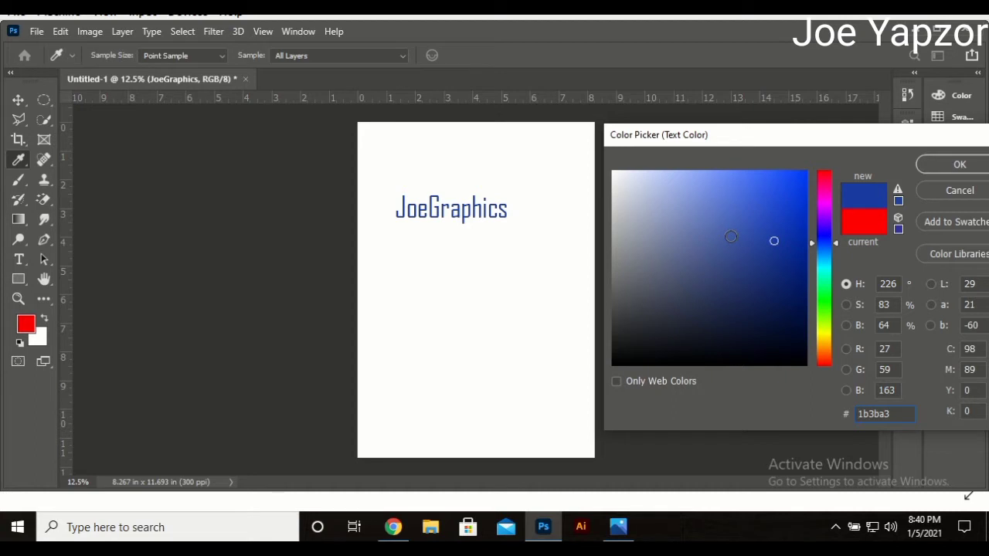
left_click_drag(774, 143, 735, 129)
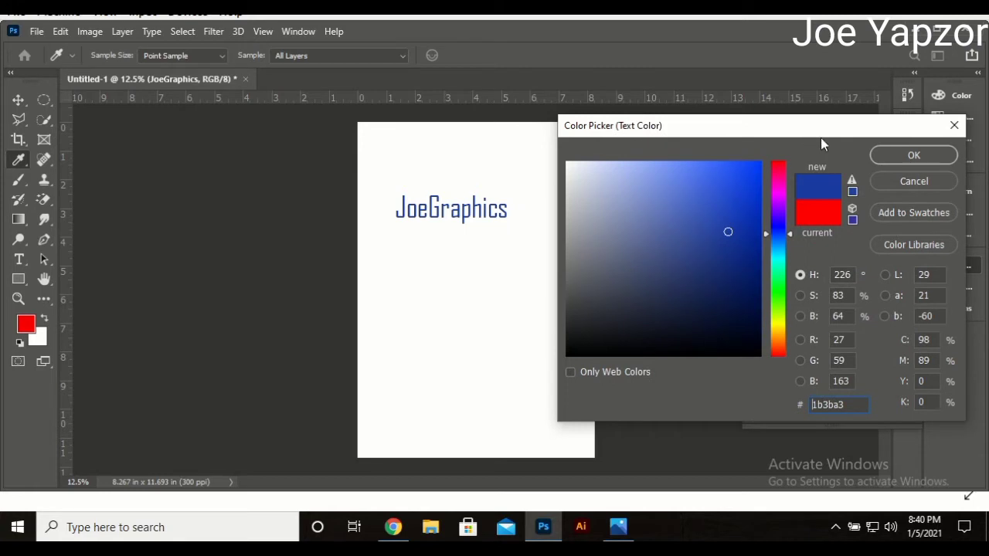
Try green shades such as 00f545 and the orange-brown b47338 as the text colour
left_click(776, 264)
left_click_drag(777, 266, 771, 282)
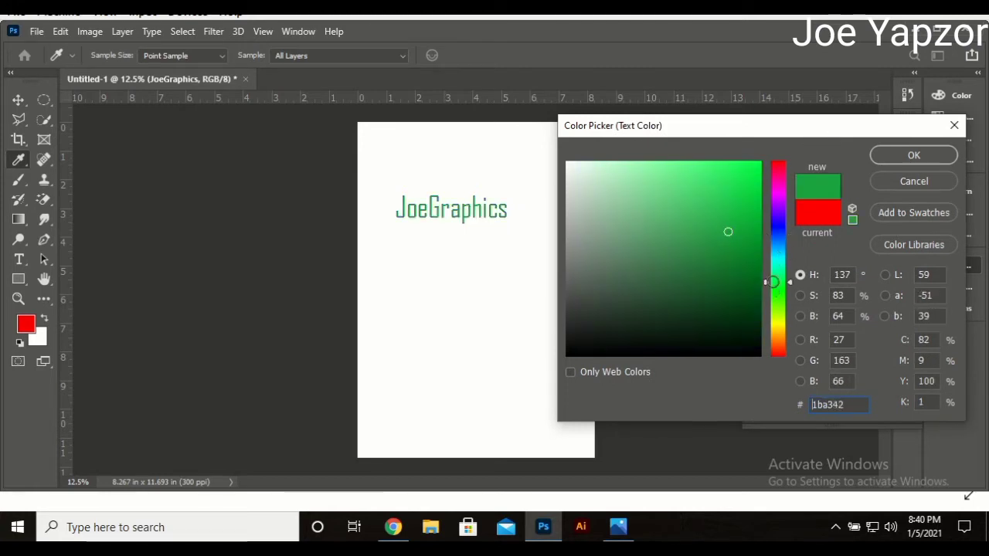
mouse_move(716, 260)
left_mouse_down()
mouse_move(721, 214)
mouse_move(761, 167)
left_mouse_up()
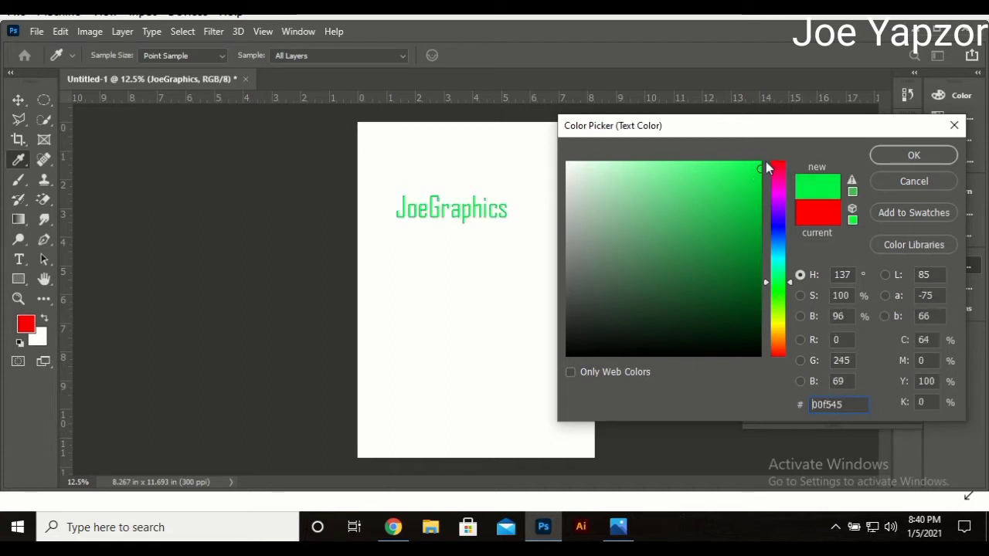
left_click_drag(770, 230, 779, 341)
mouse_move(734, 240)
left_mouse_down()
mouse_move(706, 256)
mouse_move(740, 223)
mouse_move(658, 278)
left_mouse_up()
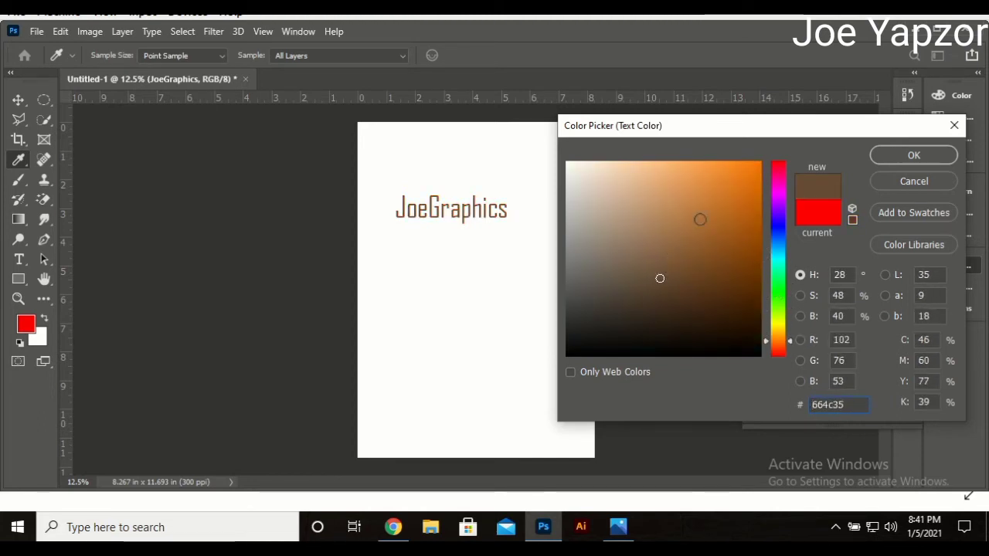
left_click(704, 213)
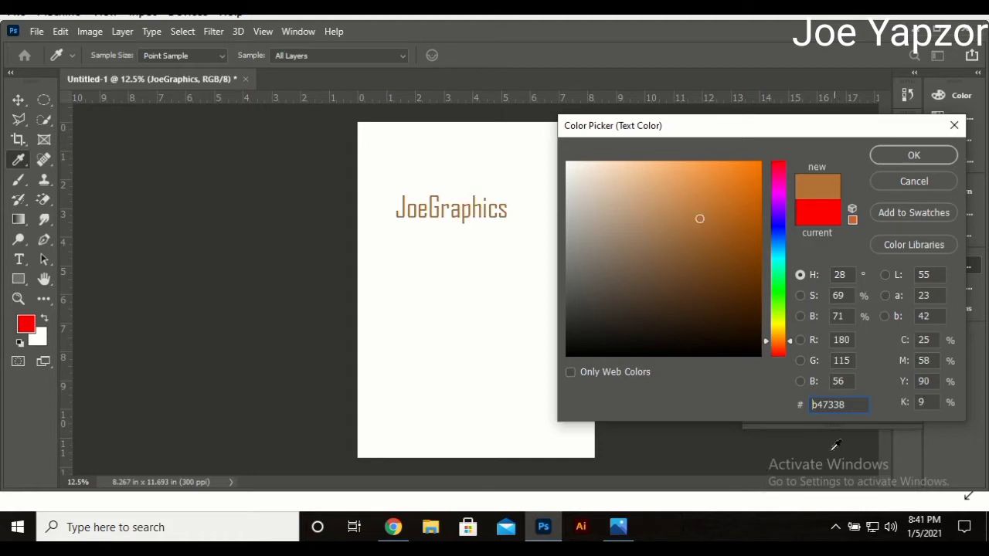
Try white as the text colour with the hex code ffffff
double_click(846, 406)
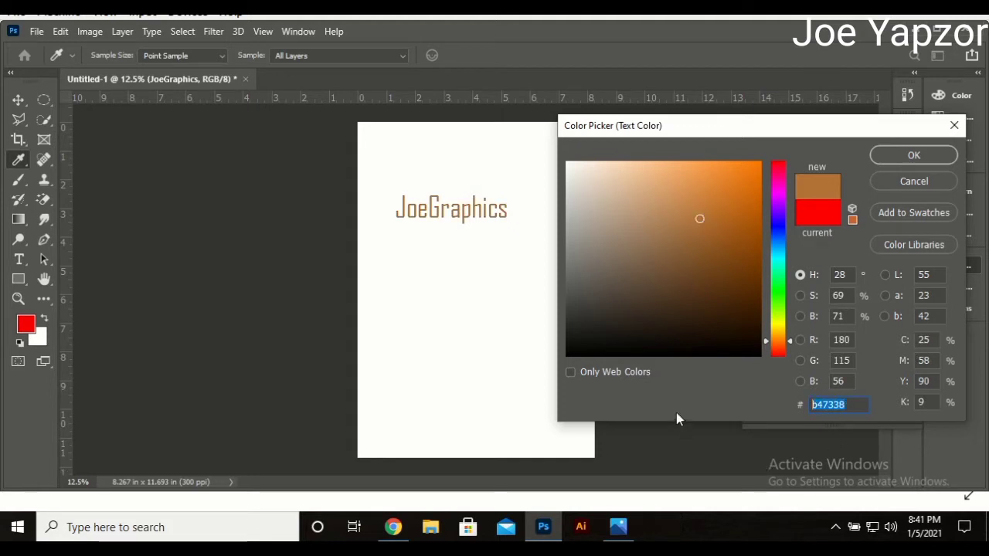
type("fffff")
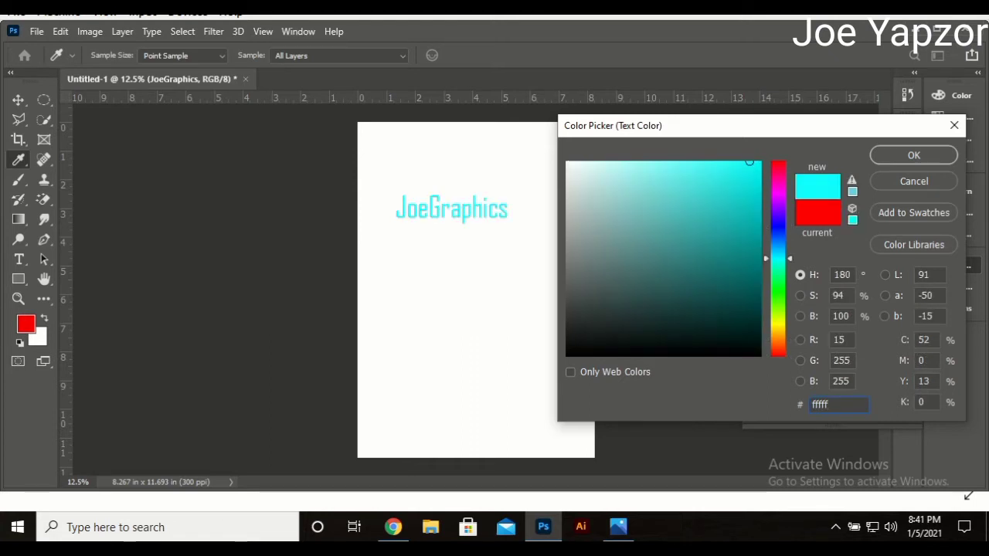
type("f")
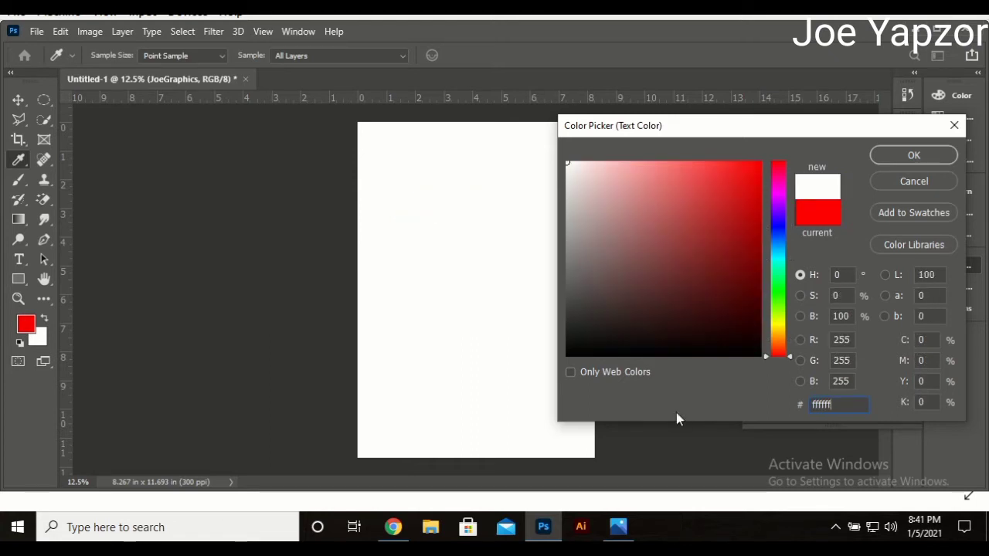
Replace the hex code with 00000 to try black as the text colour
key("BackSpace")
key("BackSpace")
key("BackSpace")
key("BackSpace")
key("BackSpace")
key("BackSpace")
type("9")
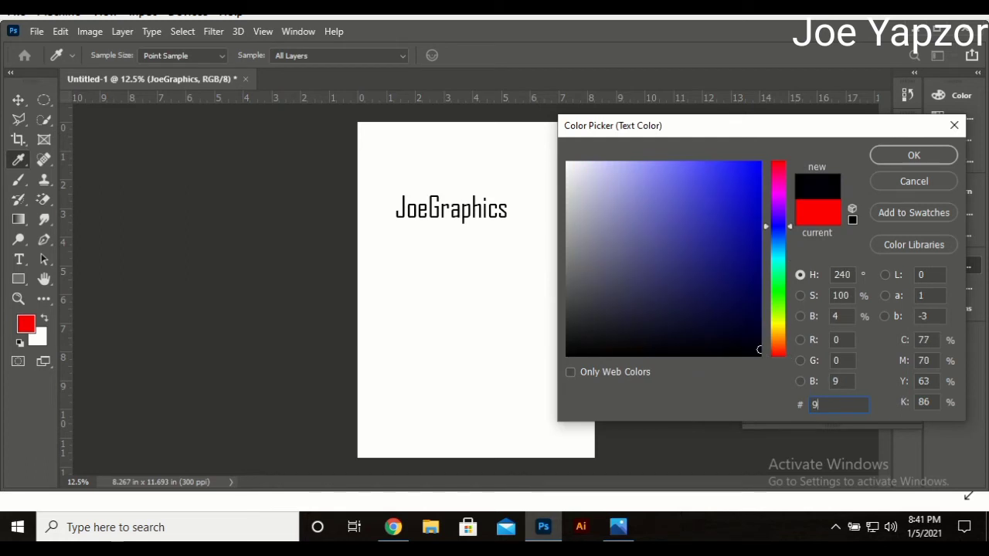
key("BackSpace")
type("00000")
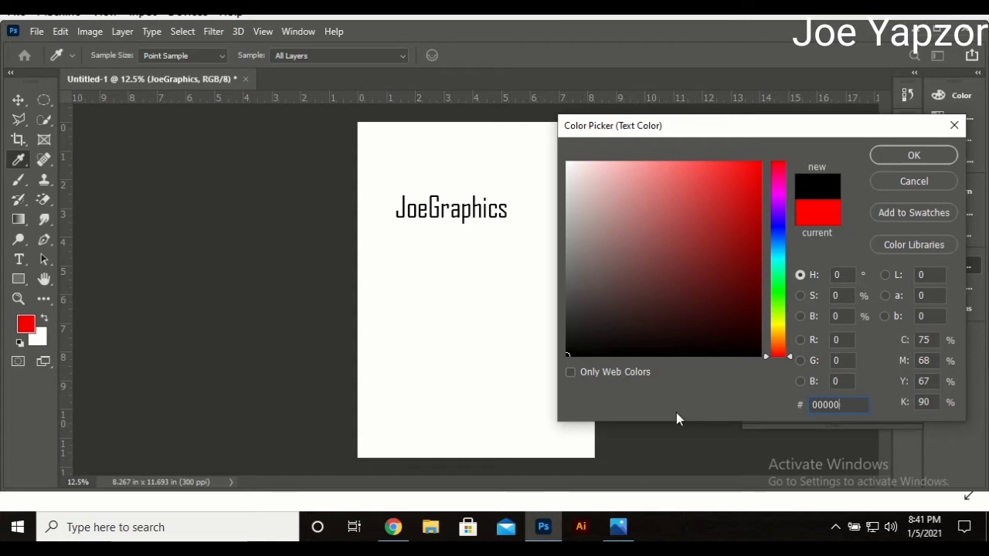
Enter the hex code 35effe, darken it to the teal 1b8891 and apply it to the text
key("BackSpace")
key("BackSpace")
key("BackSpace")
key("BackSpace")
key("BackSpace")
type("35")
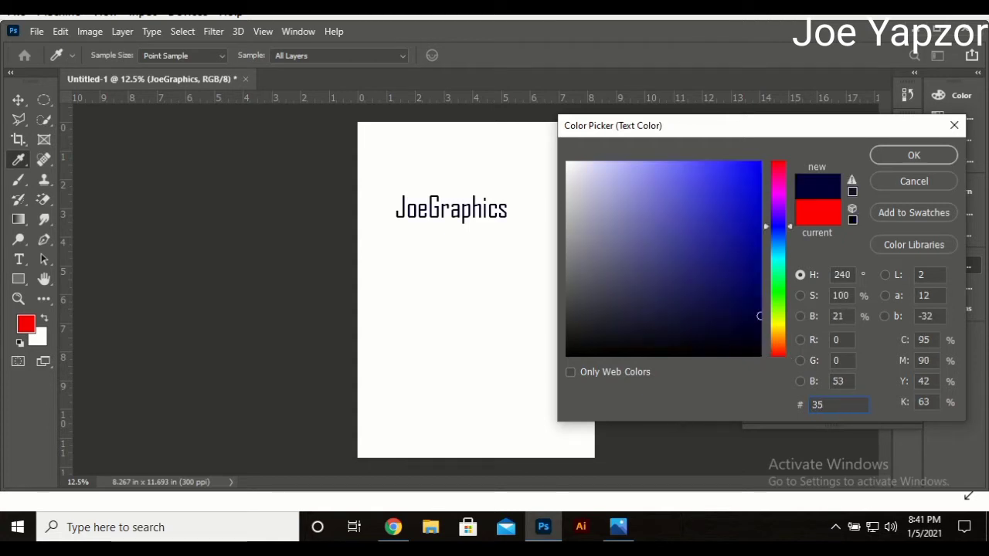
type("effe")
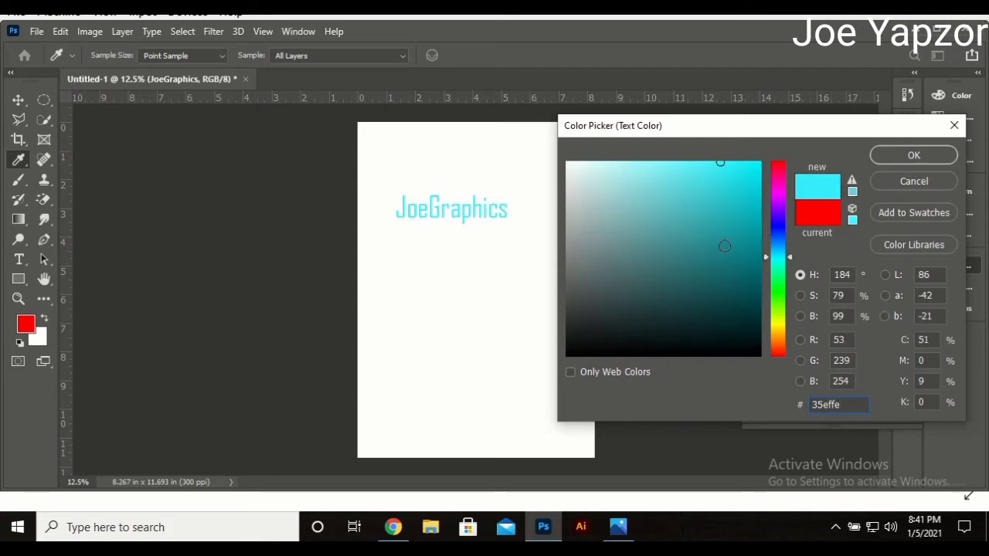
left_click(725, 246)
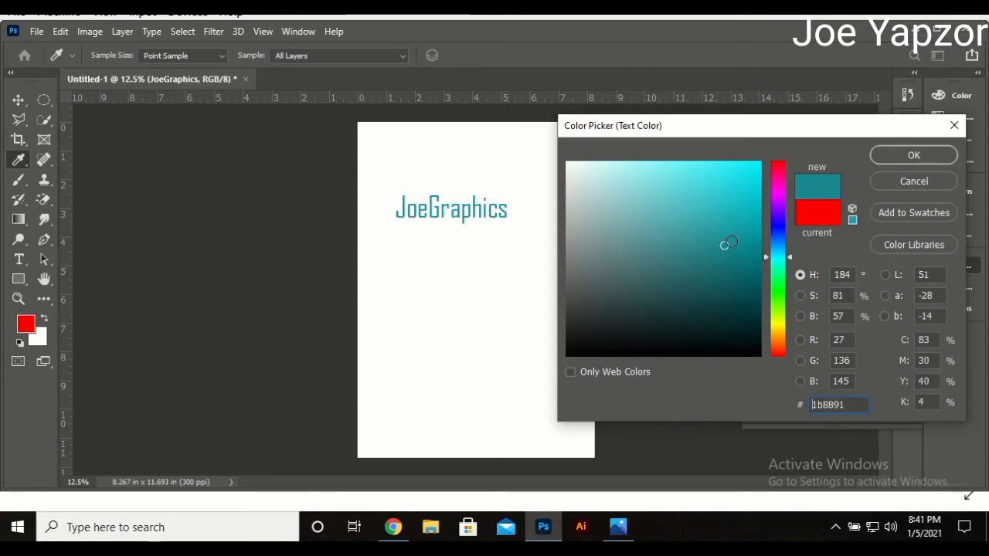
left_click(914, 155)
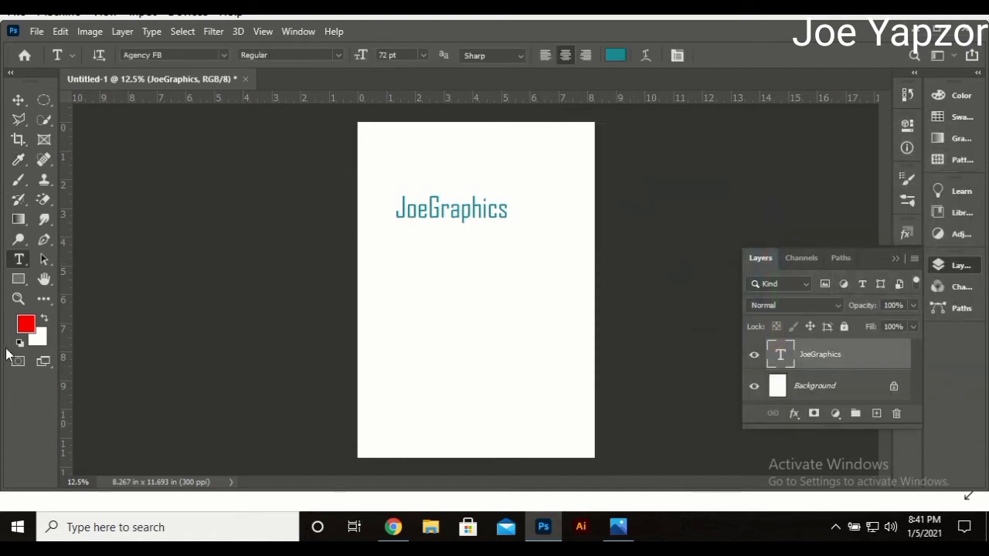
Set the foreground colour to black, 000000
left_click(26, 326)
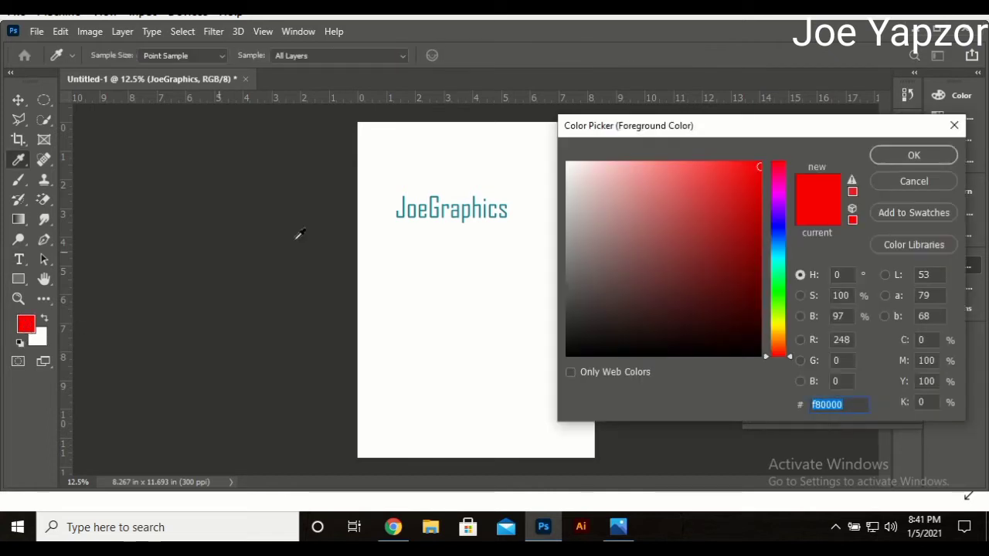
left_click(652, 205)
left_click(568, 354)
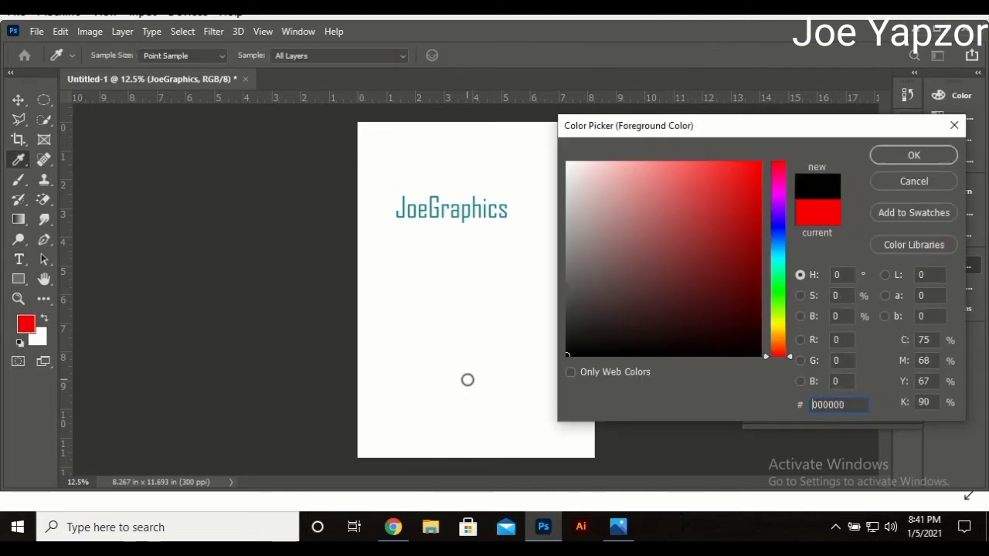
left_click(915, 160)
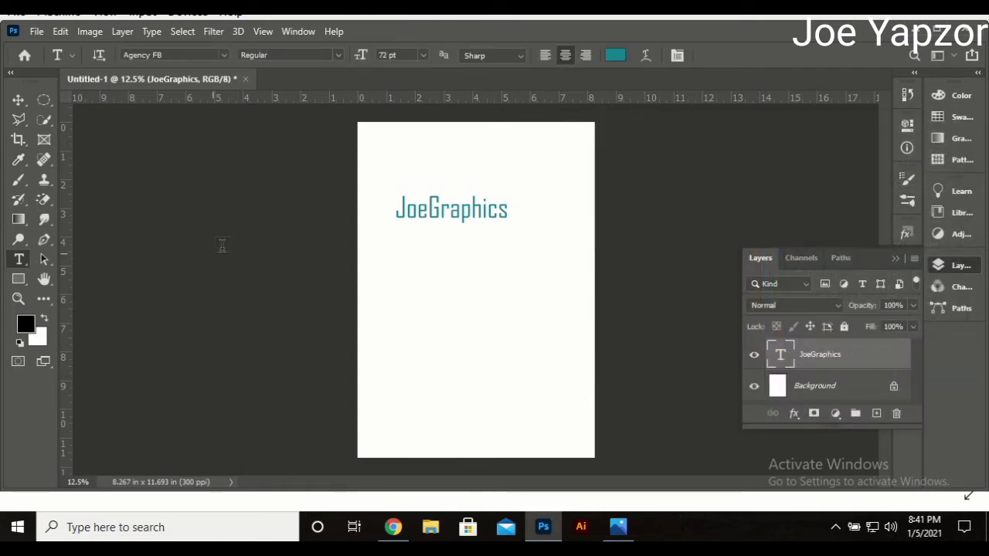
Draw a rectangle about 1720 by 999 px below the JoeGraphics text
left_click(17, 281)
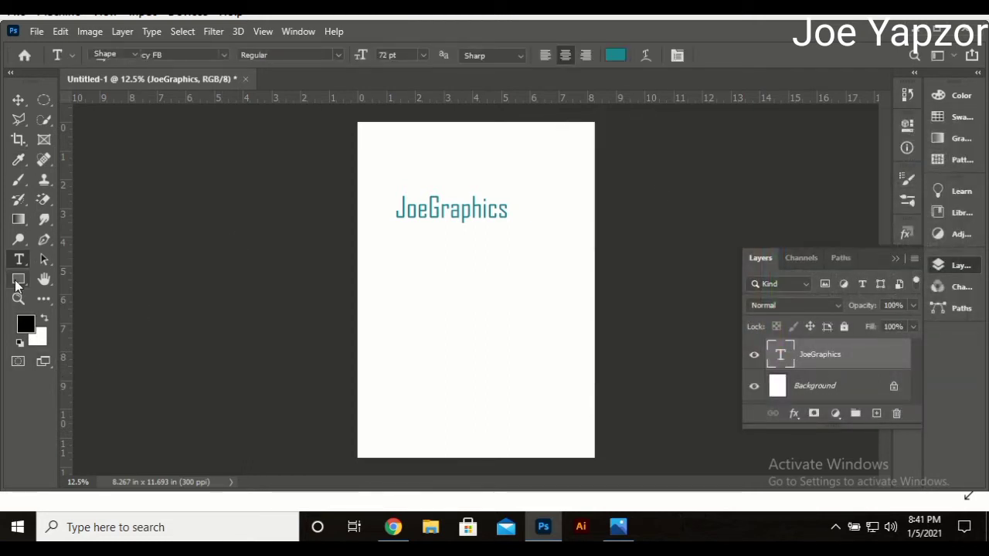
right_click(17, 283)
left_click(400, 278)
left_click_drag(400, 278, 566, 372)
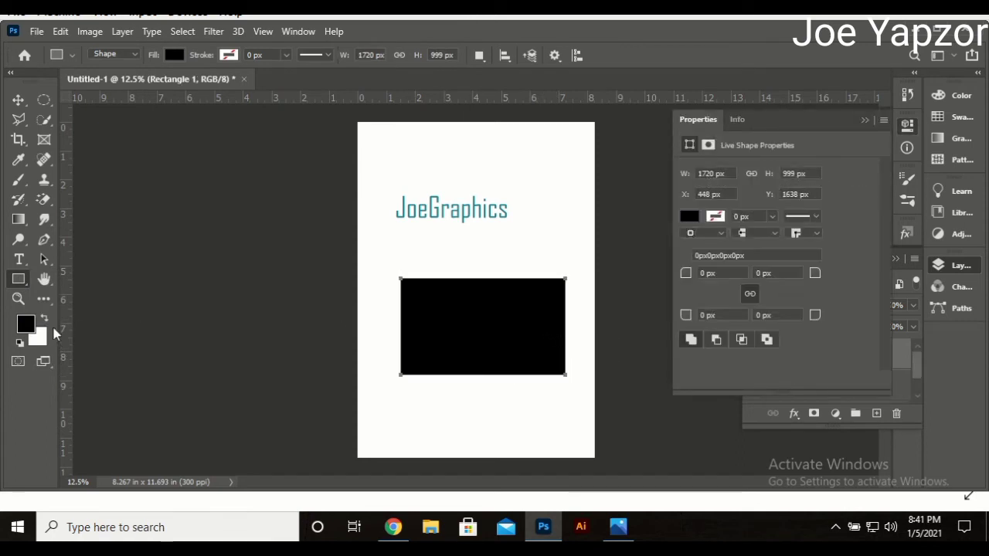
Fill the rectangle with a recently used blue
left_click(692, 222)
left_click(724, 294)
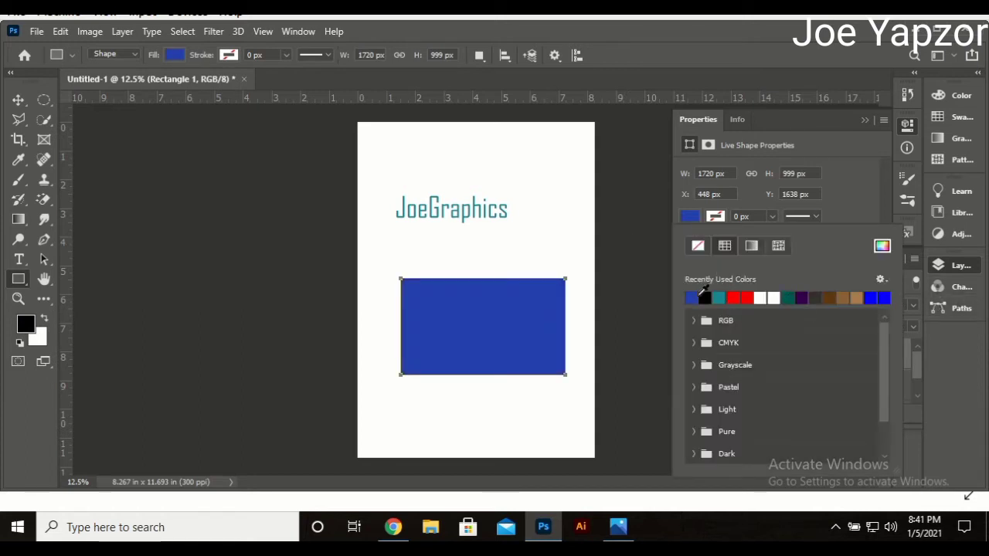
left_click(938, 267)
left_click(948, 266)
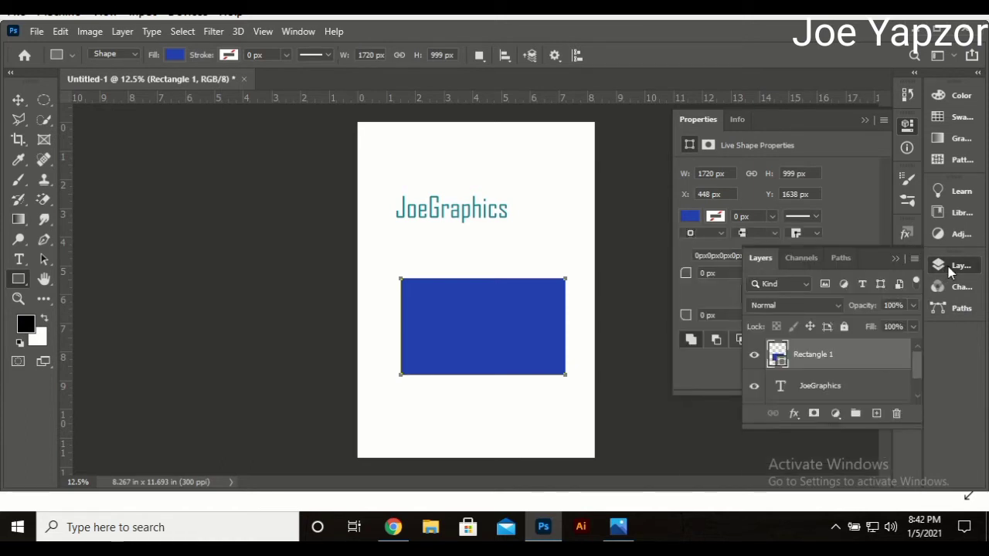
left_click(950, 268)
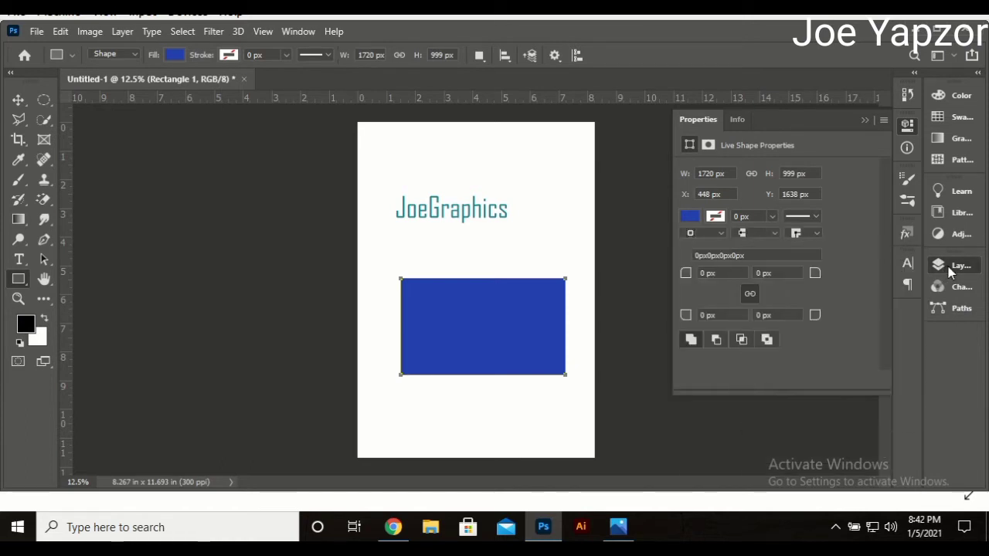
Try a white fill on the rectangle and replace it with the lavender linear gradient at 90 degrees
left_click(695, 219)
left_click(761, 297)
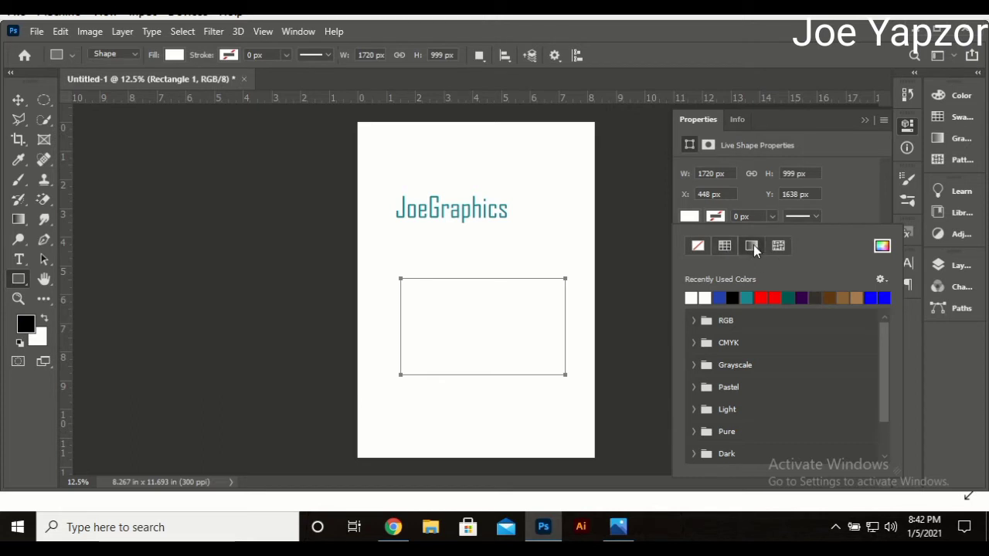
left_click(753, 246)
left_click(726, 301)
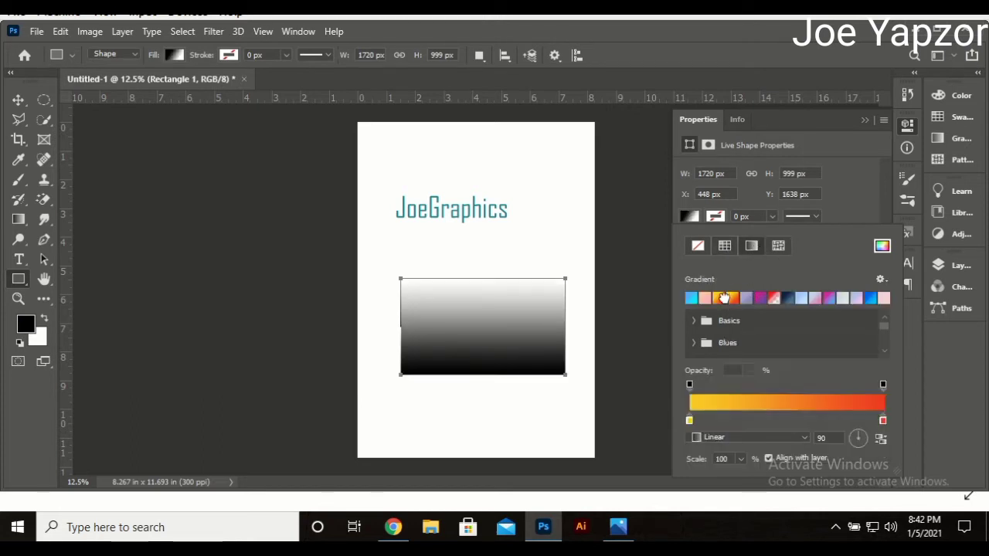
left_click(743, 301)
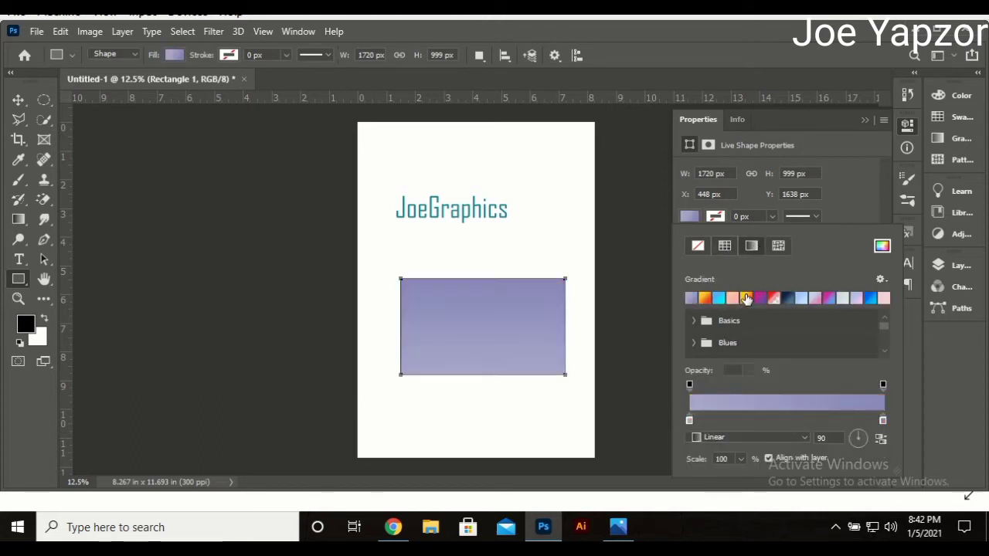
left_click(908, 130)
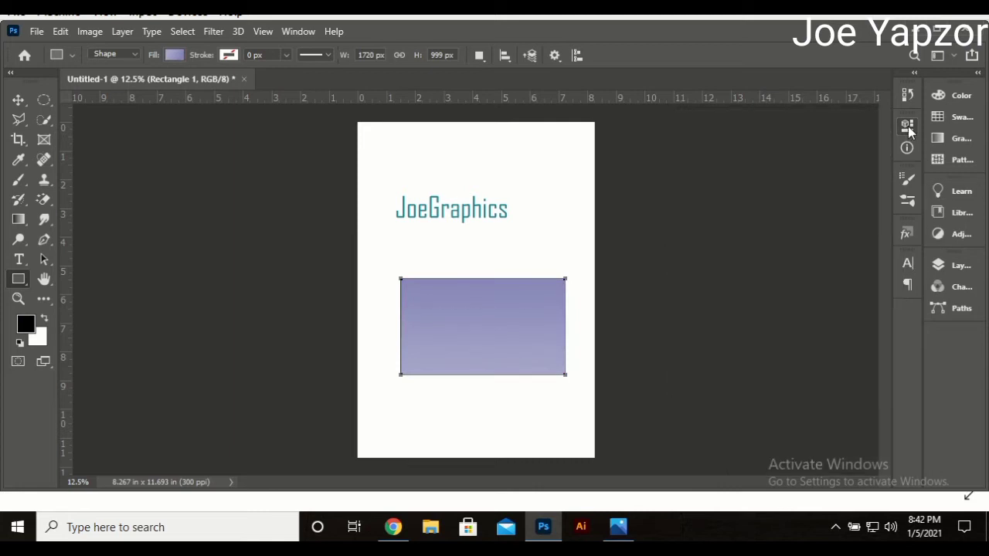
Deselect the rectangle and set the foreground colour to a bright purple using the colour field and hue slider
left_click(21, 102)
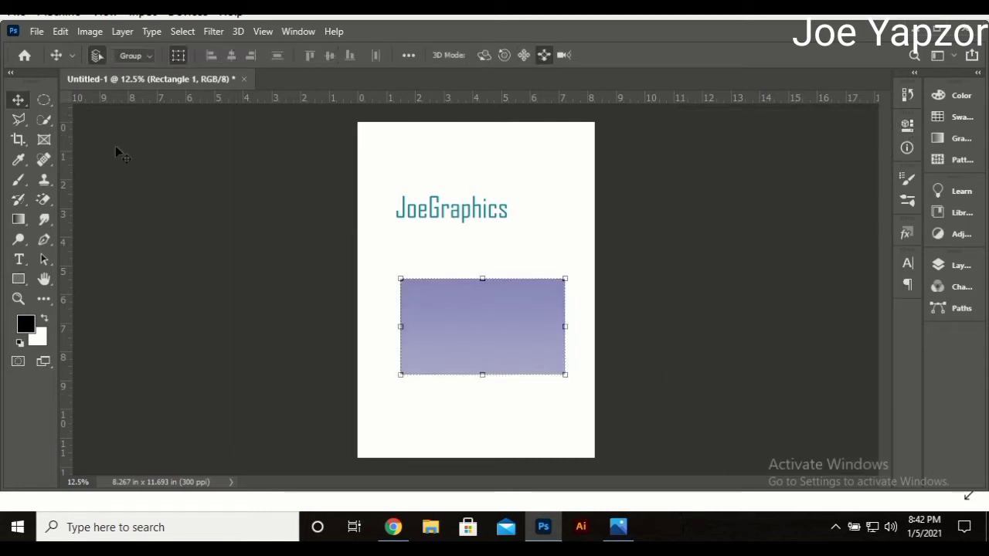
left_click(708, 250)
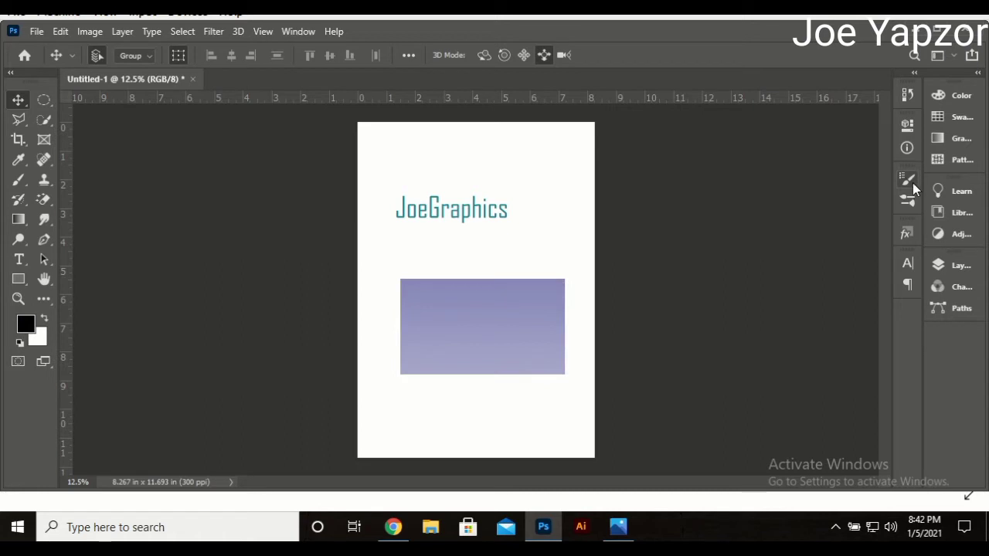
left_click(955, 117)
left_click(959, 96)
left_click(837, 189)
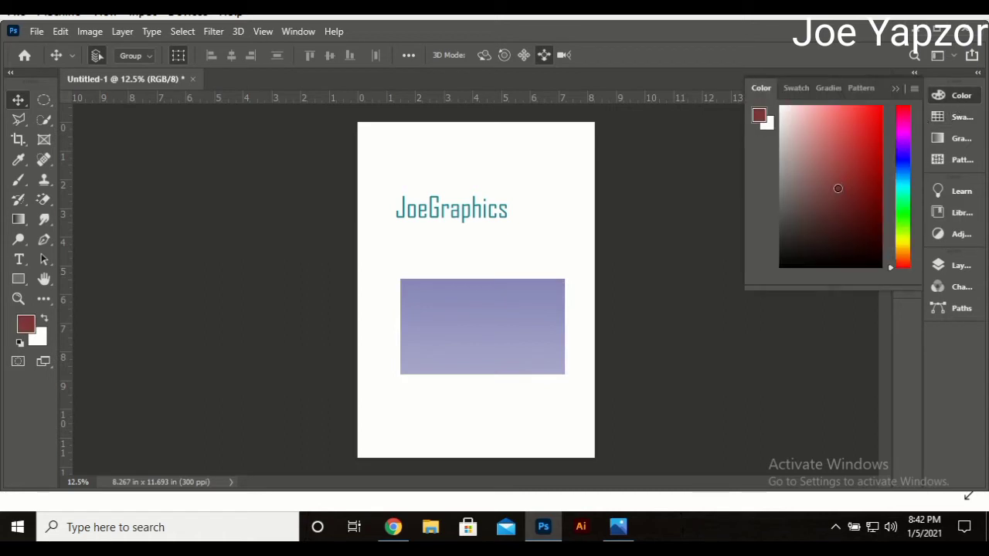
mouse_move(910, 150)
left_mouse_down()
mouse_move(902, 165)
mouse_move(907, 131)
left_mouse_up()
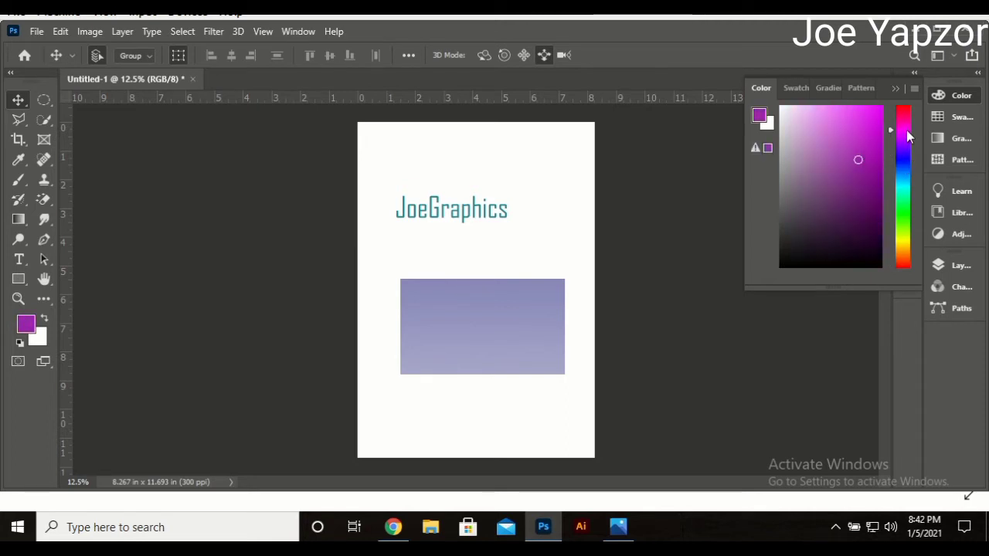
Display the colour swatches and move the rectangle up, closer to the JoeGraphics text
left_click(949, 116)
scroll(810, 217, "up", 5)
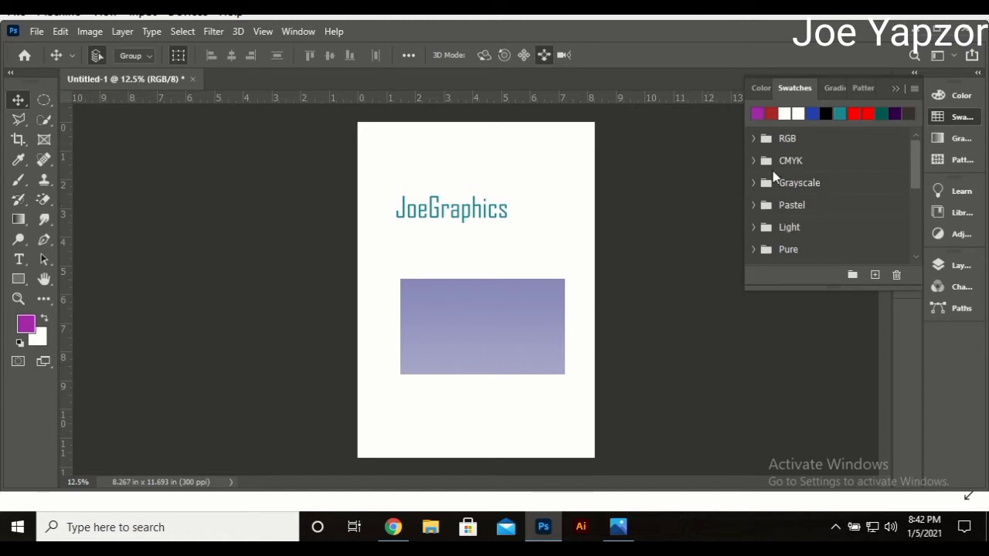
left_click(757, 136)
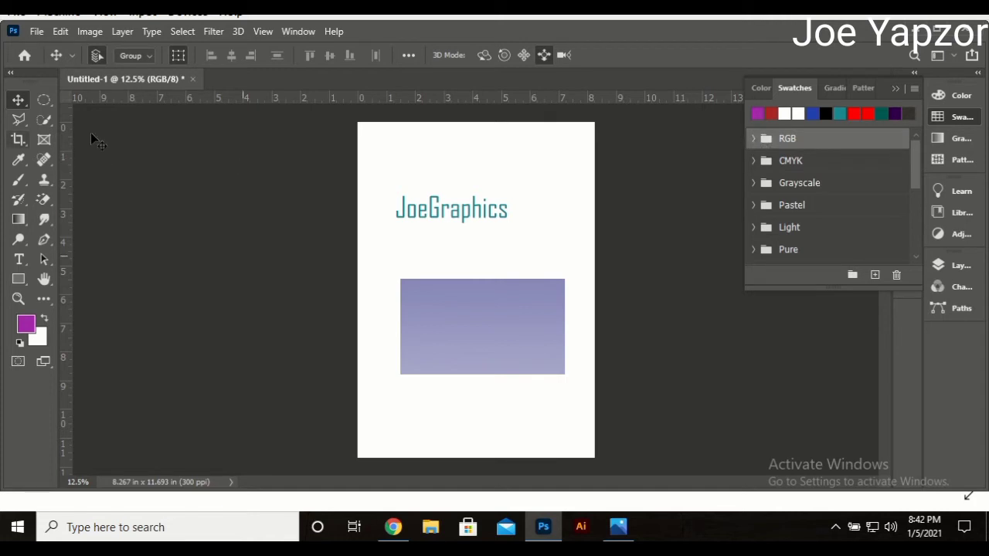
left_click_drag(441, 331, 451, 303)
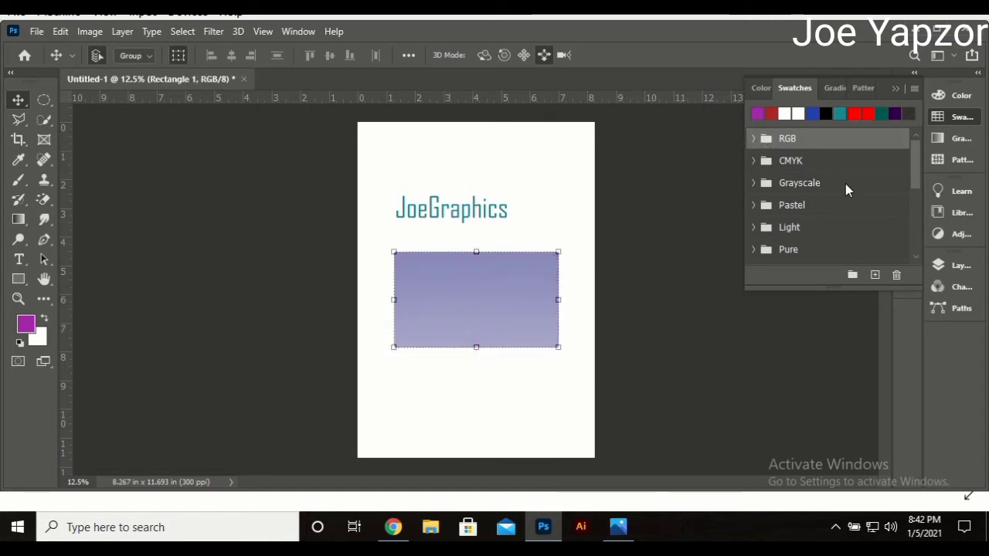
Recolour the rectangle with the RGB swatches, trying red and yellow before settling on pure blue
left_click(754, 138)
left_click(771, 162)
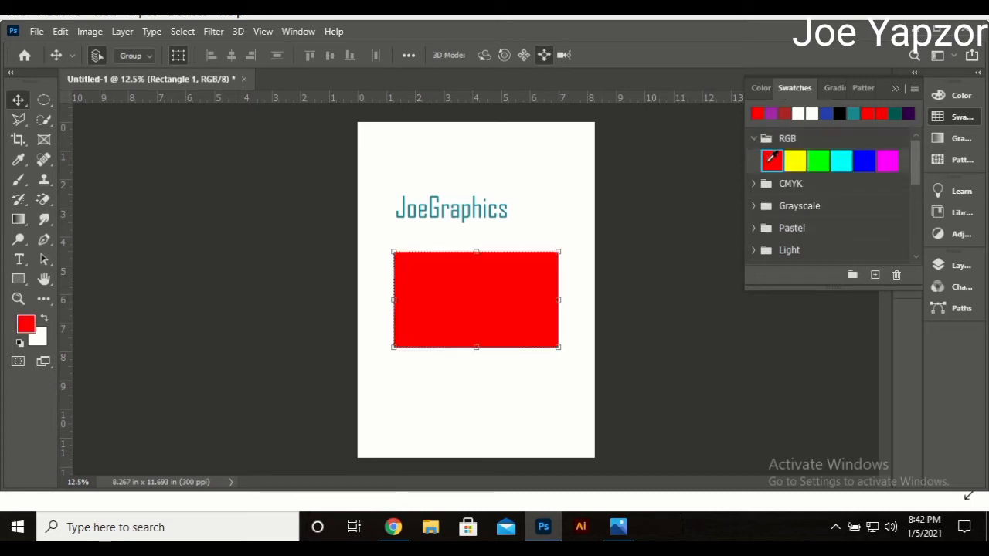
left_click(804, 165)
left_click(865, 160)
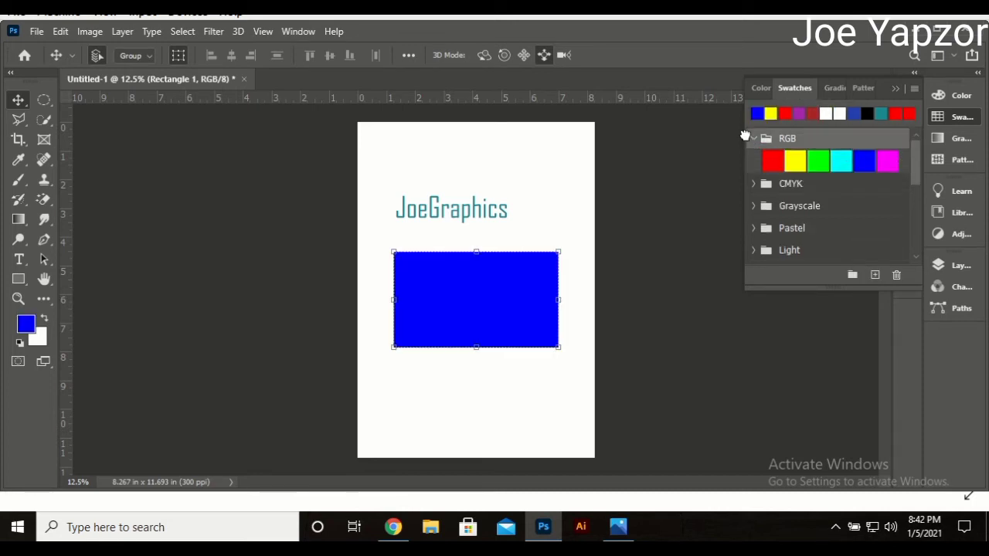
Recolour the rectangle with the CMYK swatches, going through red, yellow and green to dark blue
left_click(754, 139)
left_click(753, 160)
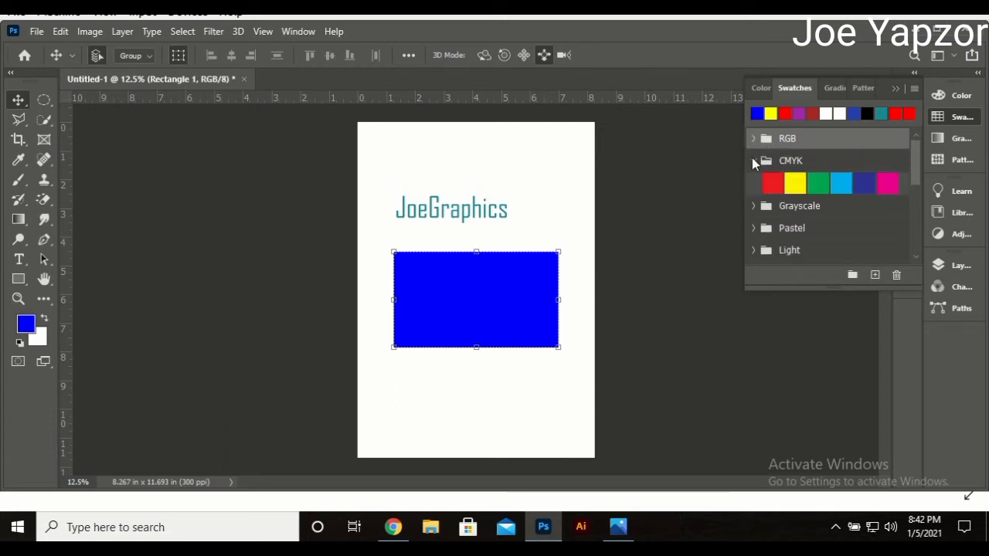
left_click(774, 178)
left_click(793, 179)
left_click(824, 183)
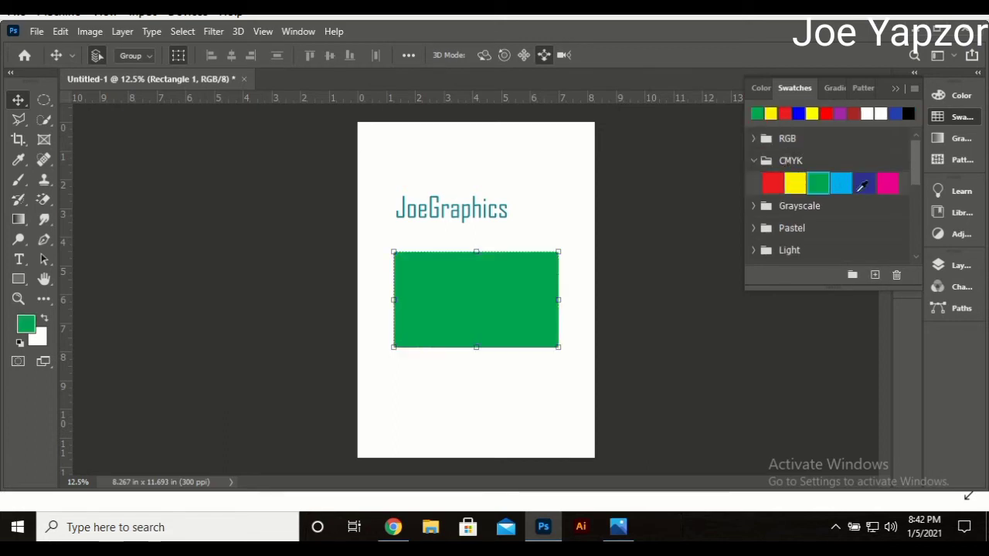
left_click(863, 182)
Fill the rectangle with red and then magenta from the Pure swatches
scroll(772, 231, "down", 2)
scroll(772, 231, "down", 2)
left_click(756, 219)
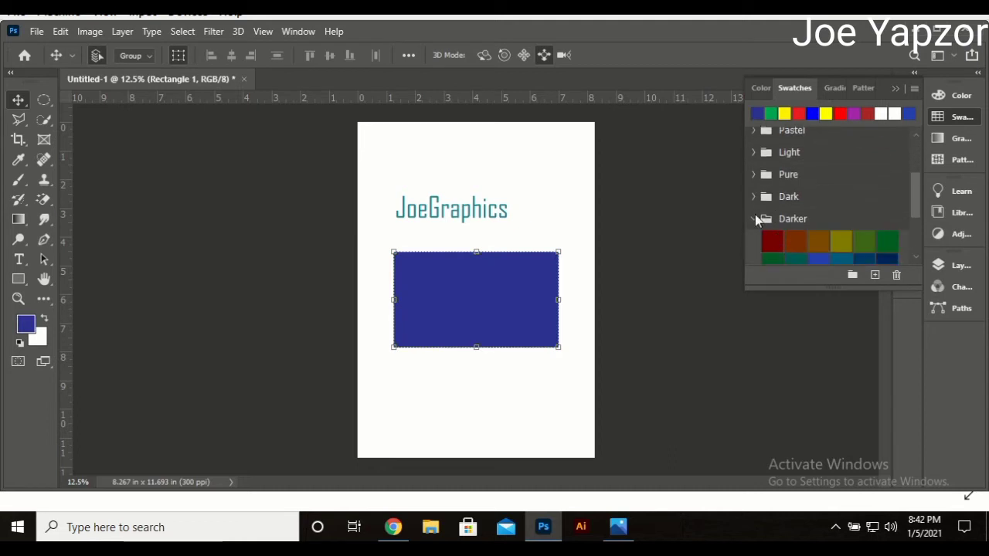
left_click(755, 175)
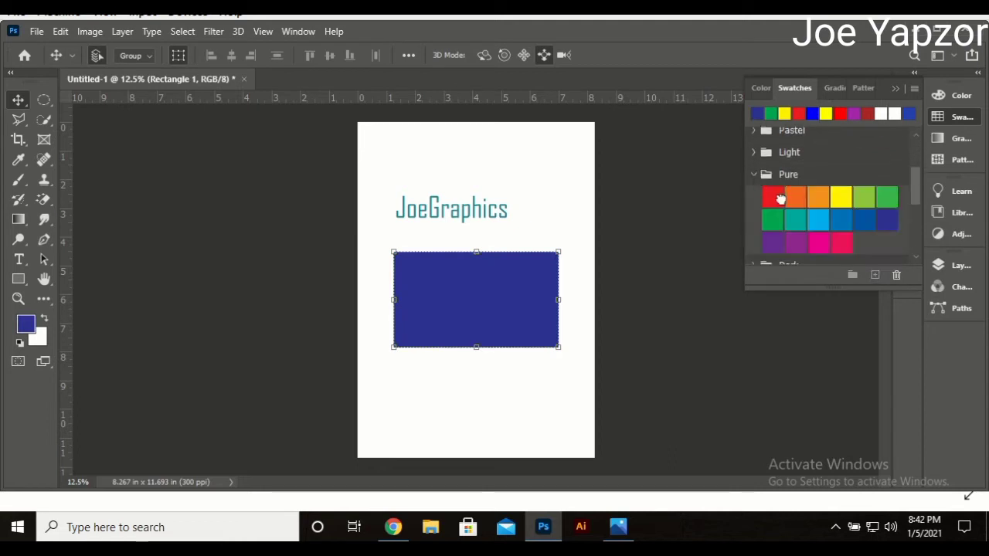
left_click(774, 196)
left_click(818, 242)
Fill the rectangle with dark teal and then very dark purple from the Darker swatches
scroll(839, 218, "down", 3)
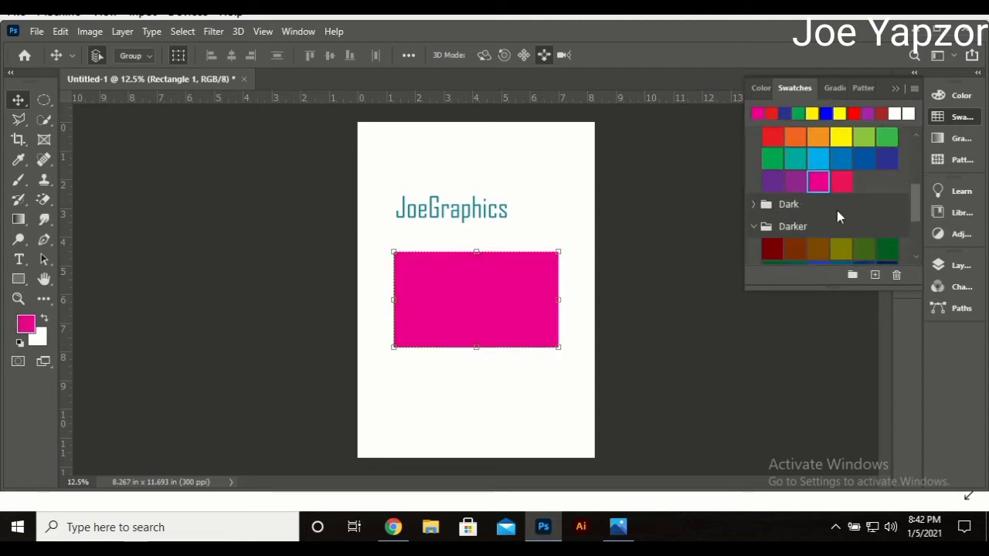
scroll(854, 213, "down", 1)
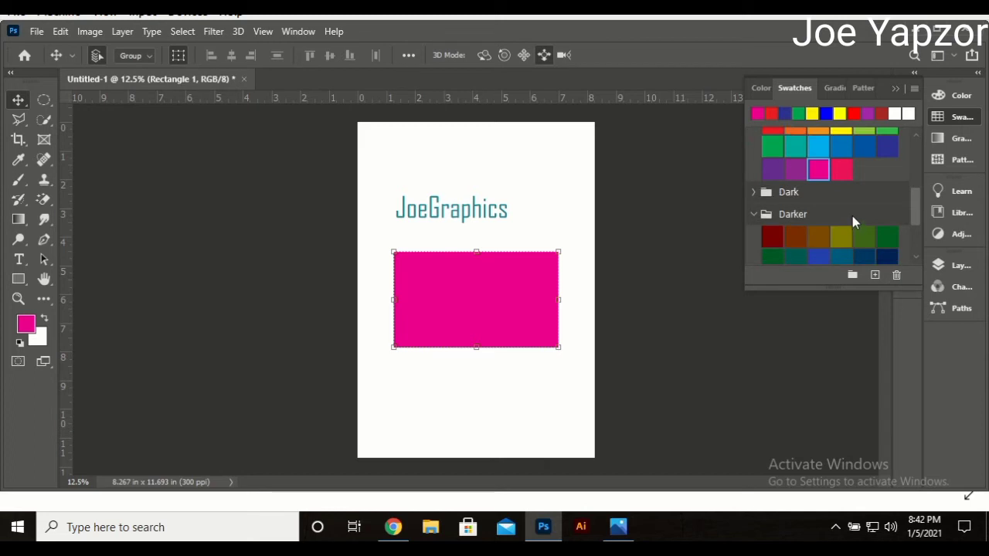
scroll(839, 224, "down", 2)
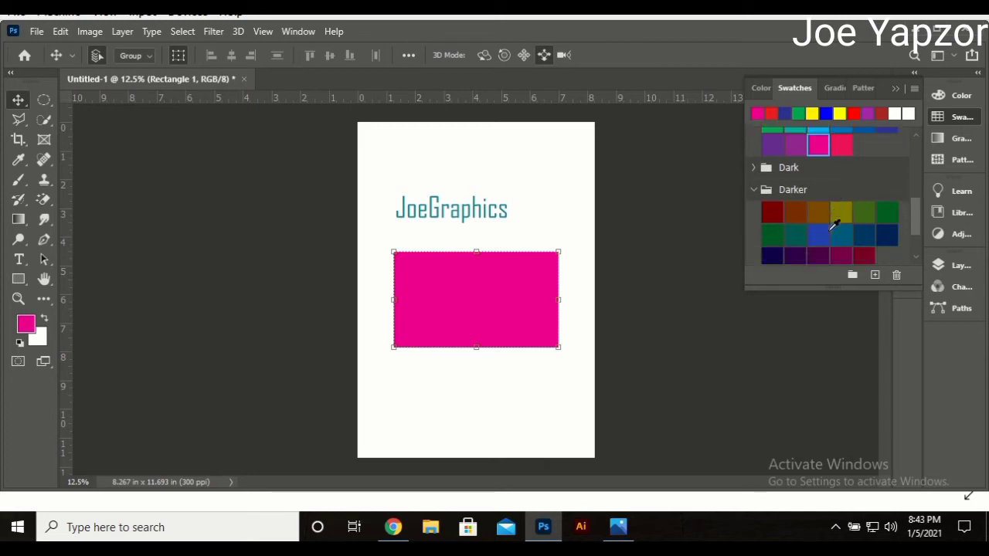
left_click(795, 225)
left_click(795, 246)
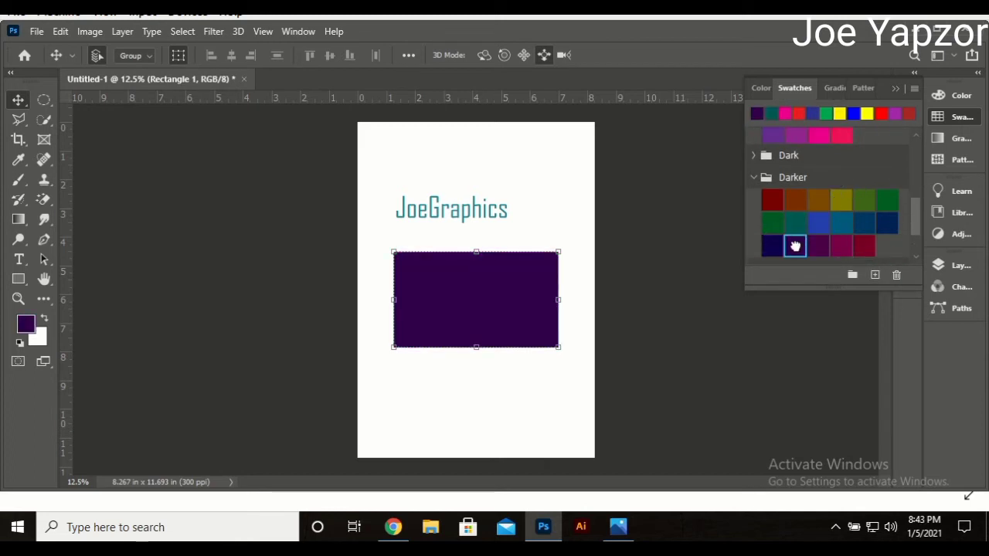
Change the foreground colour to a dark green using the colour field and hue slider
left_click(956, 121)
left_click(958, 95)
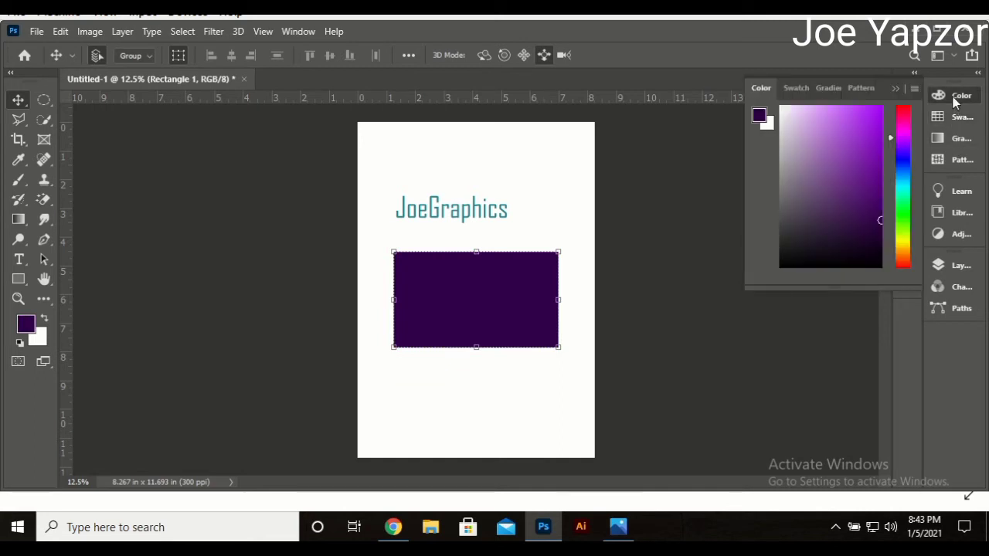
left_click(848, 168)
left_click(846, 202)
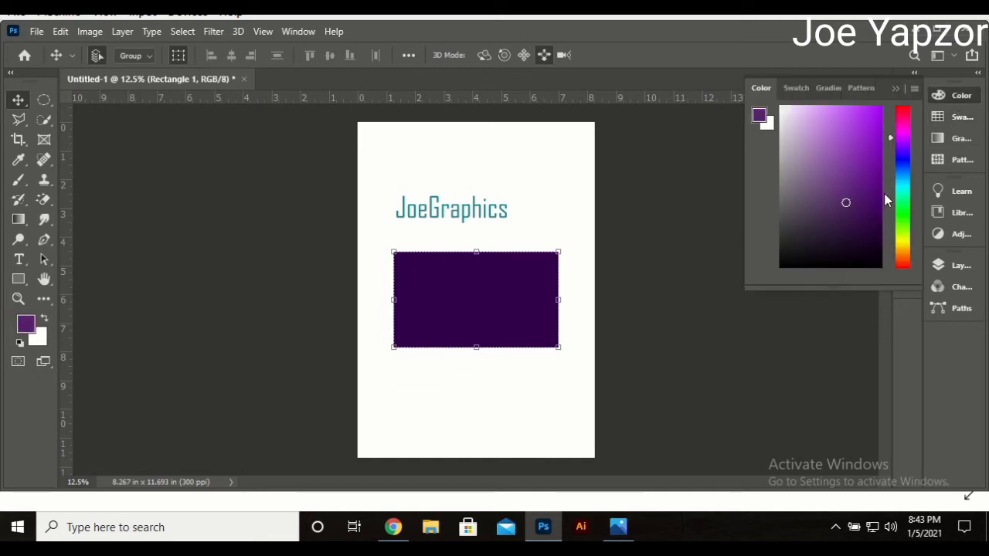
left_click_drag(898, 190, 903, 209)
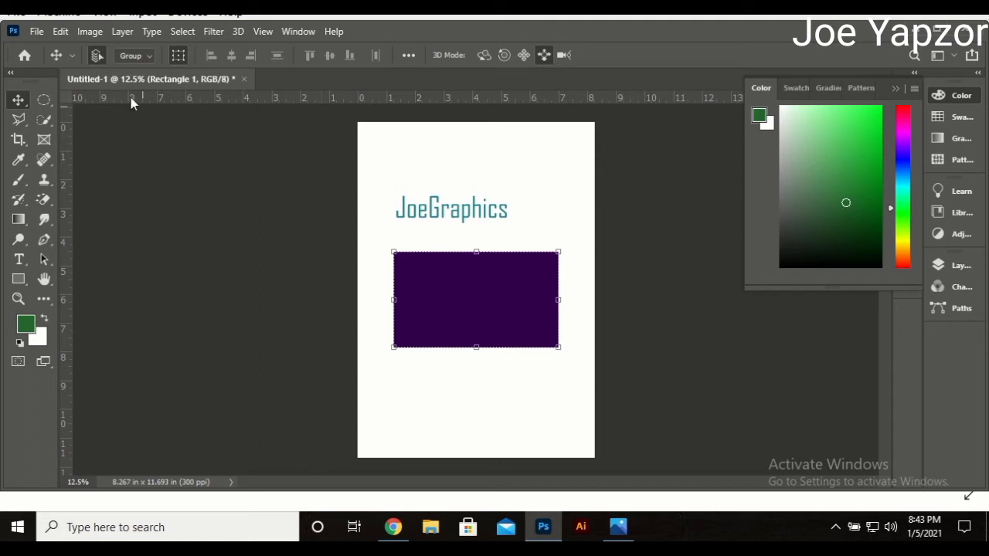
left_click(28, 332)
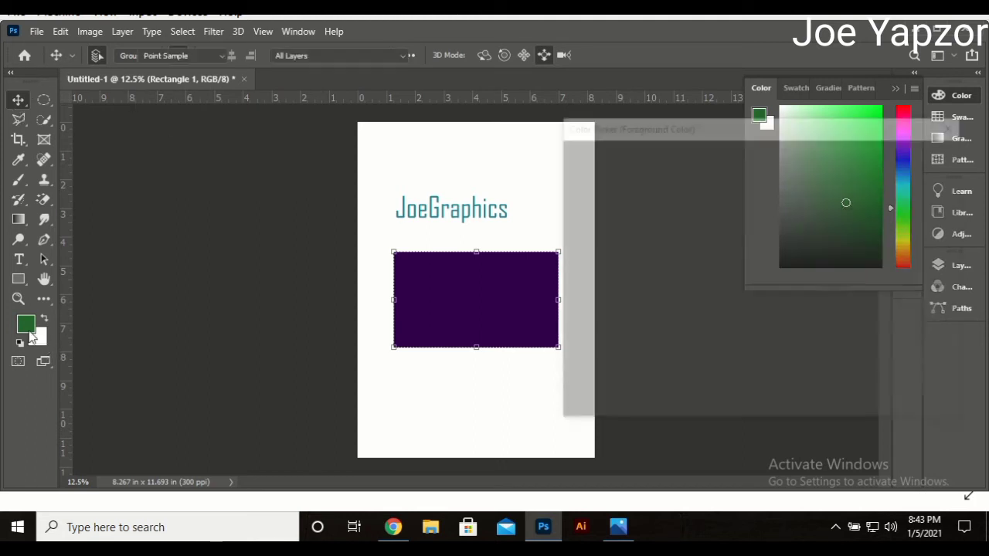
left_click(614, 230)
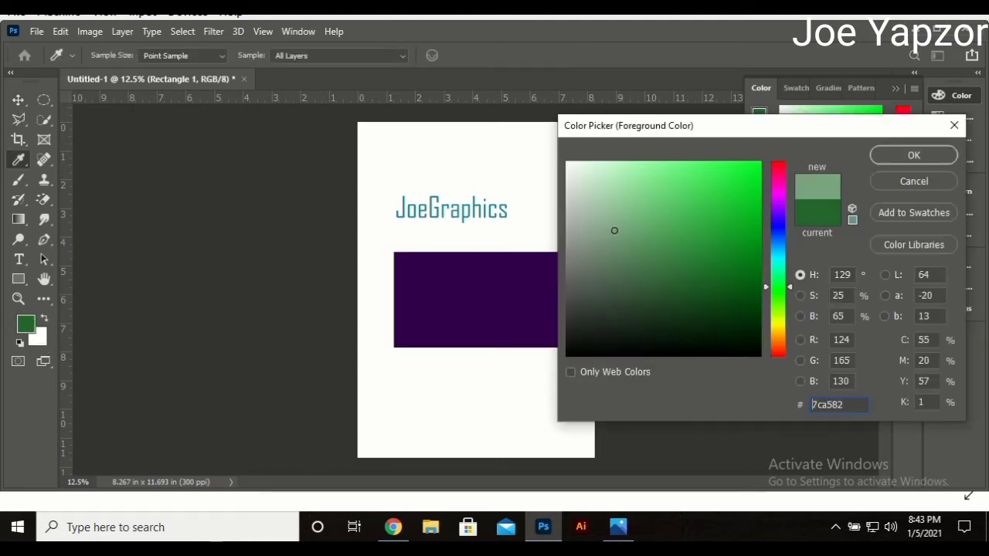
left_click(928, 186)
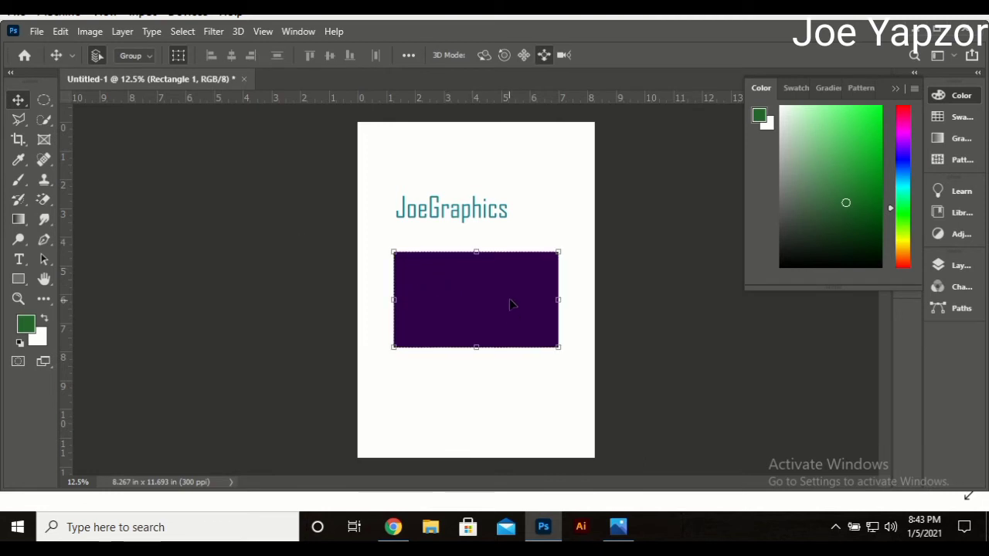
Fill the rectangle with the custom blue 2a1dae through the shape fill's colour picker
key("u")
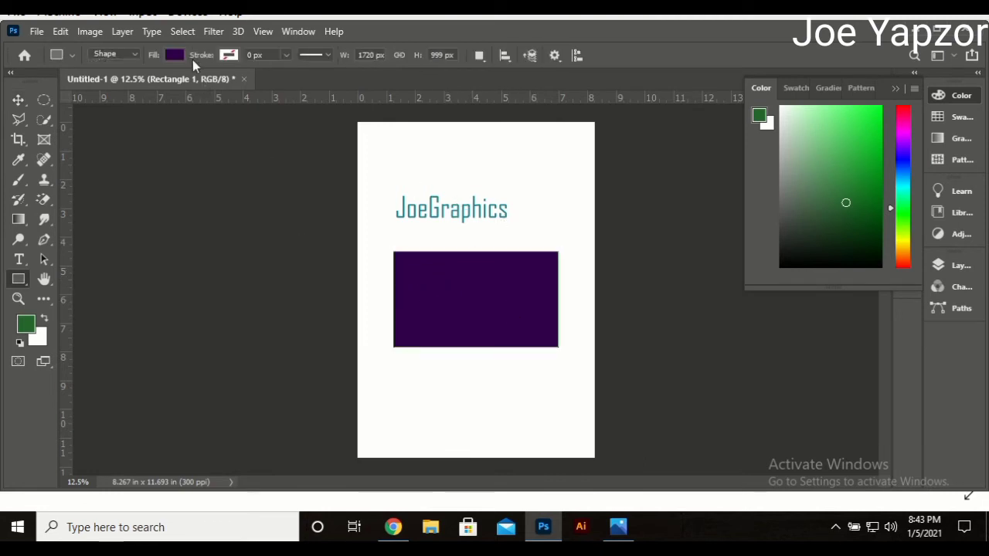
left_click(172, 55)
left_click(269, 85)
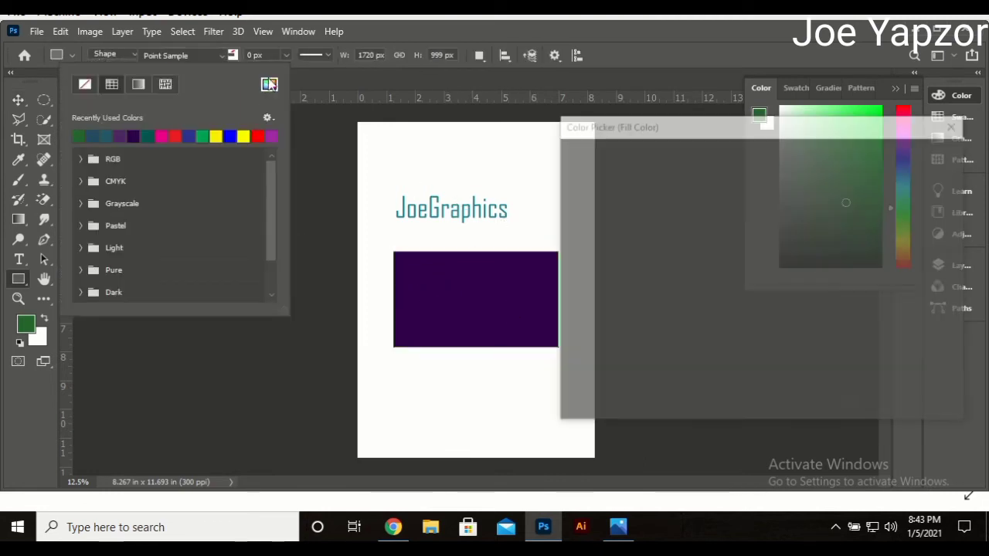
left_click_drag(677, 124, 771, 121)
left_click(785, 209)
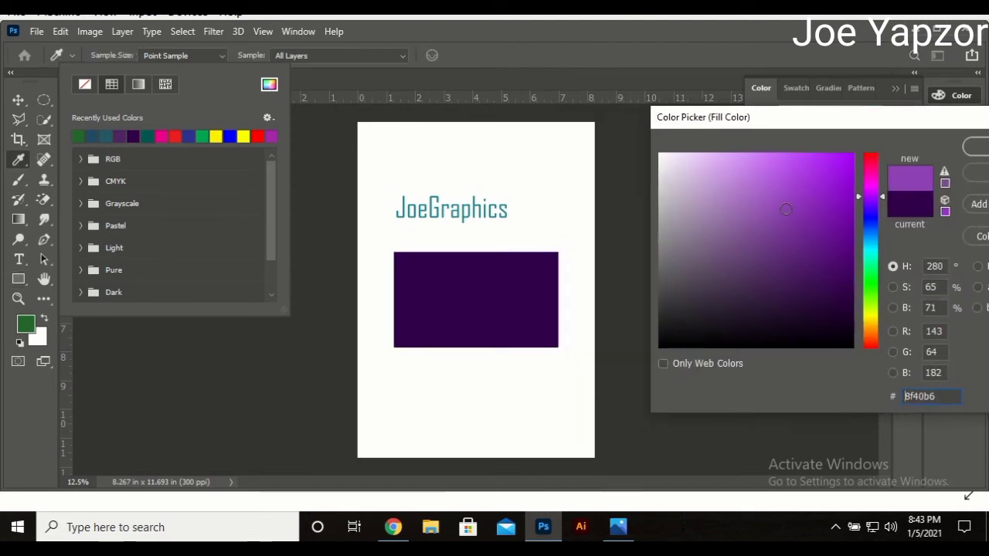
left_click(873, 217)
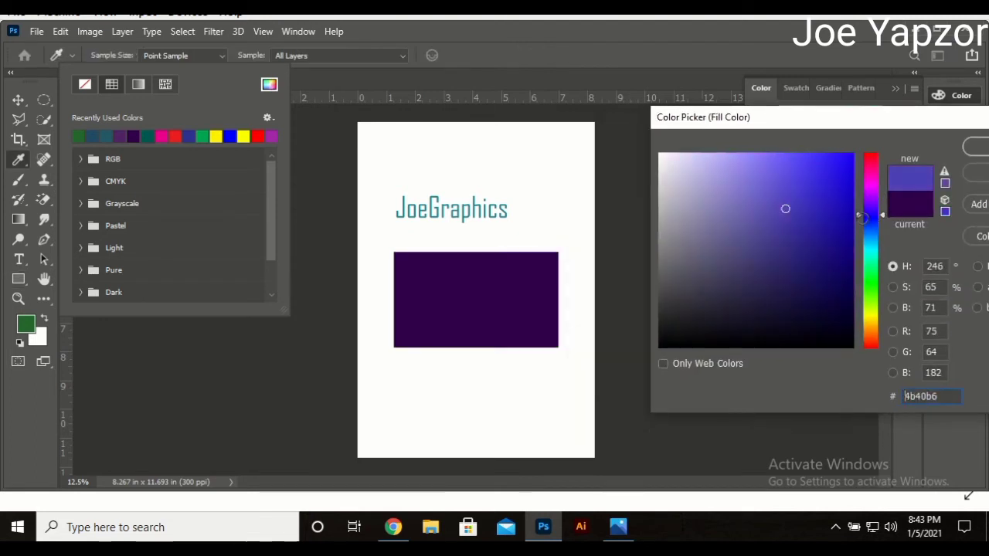
left_click(812, 229)
left_click(821, 215)
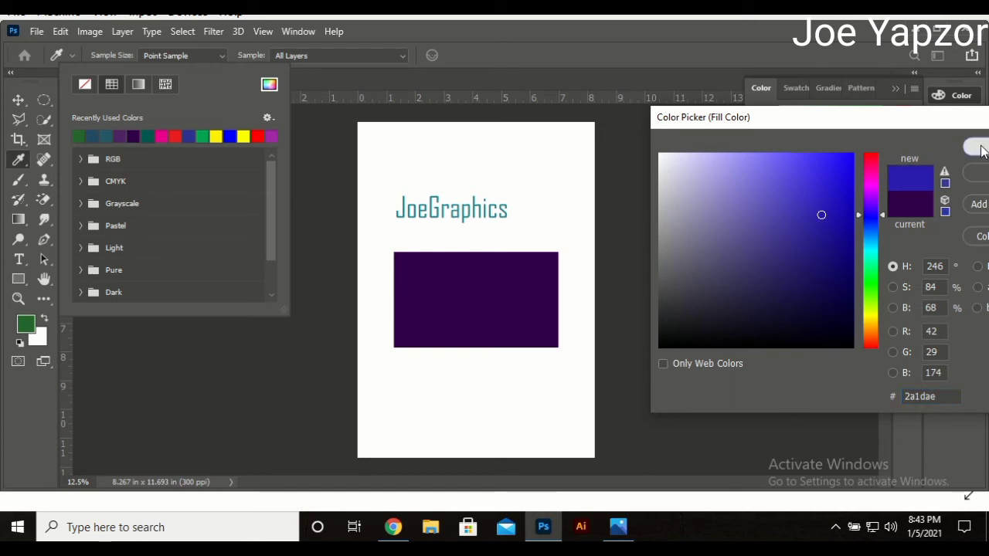
left_click(976, 147)
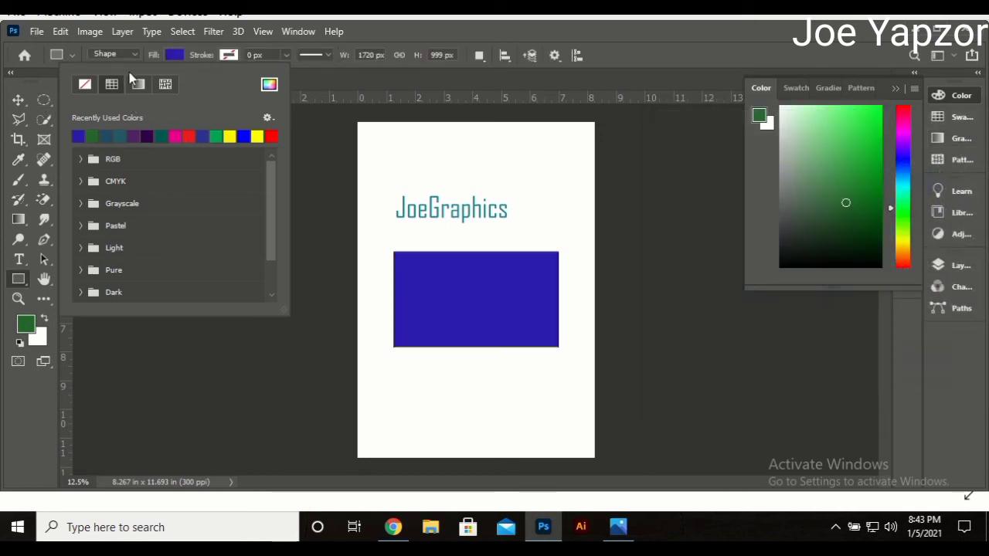
left_click(176, 56)
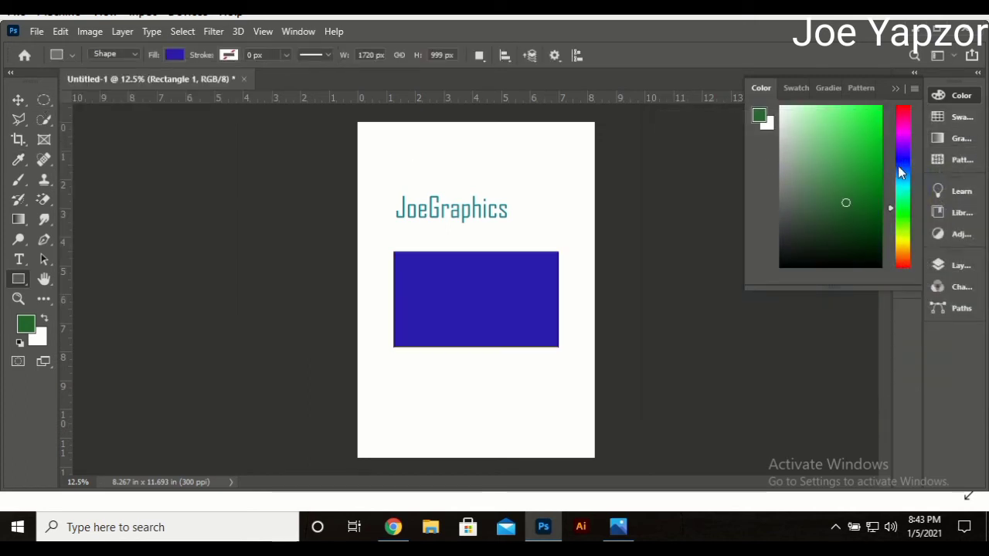
Fill the rectangle with the muted dark blue 2e2862 using the colour picker in its live shape properties
left_click(958, 95)
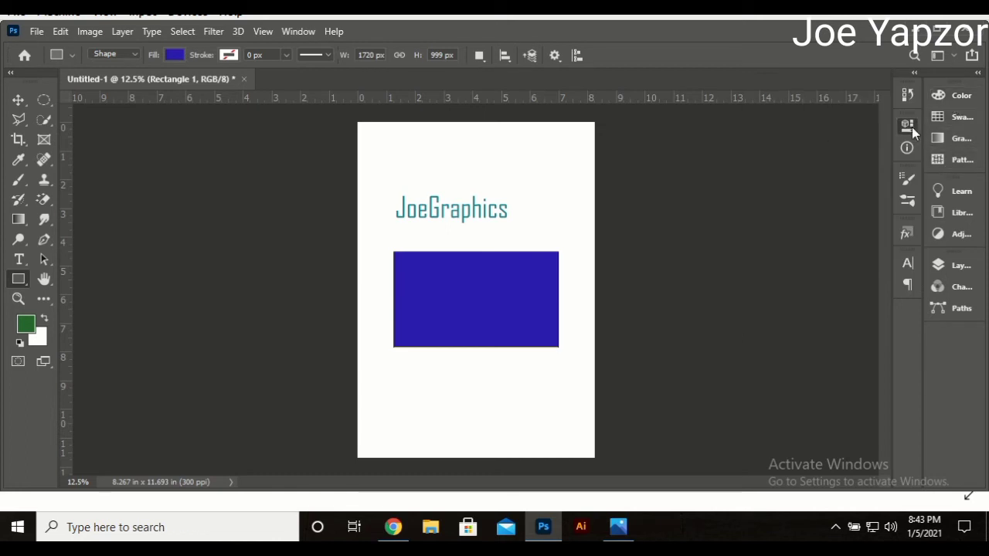
left_click(909, 126)
left_click(690, 217)
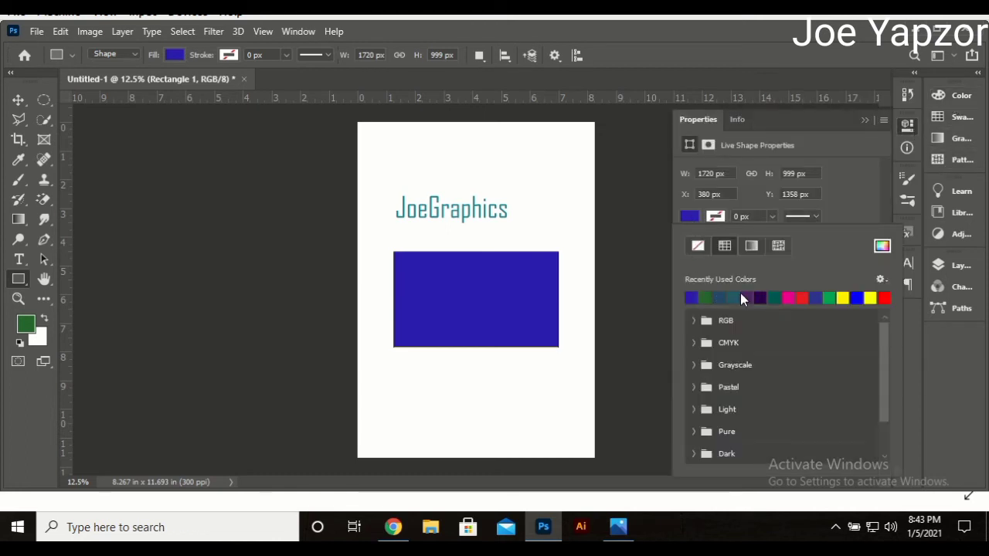
left_click(881, 248)
left_click_drag(661, 280, 624, 201)
left_click_drag(678, 126, 762, 121)
left_click(830, 211)
left_click_drag(830, 211, 841, 204)
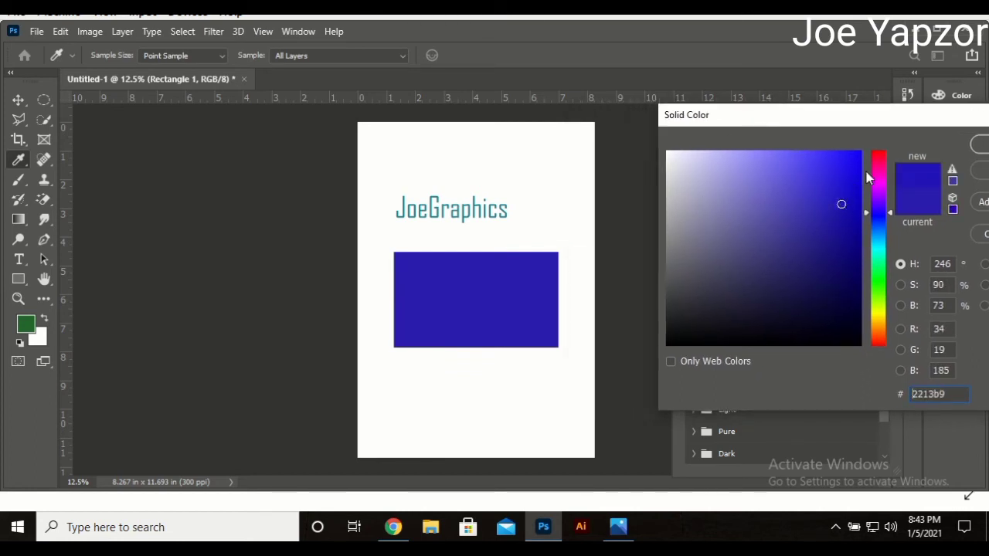
left_click_drag(872, 121, 772, 121)
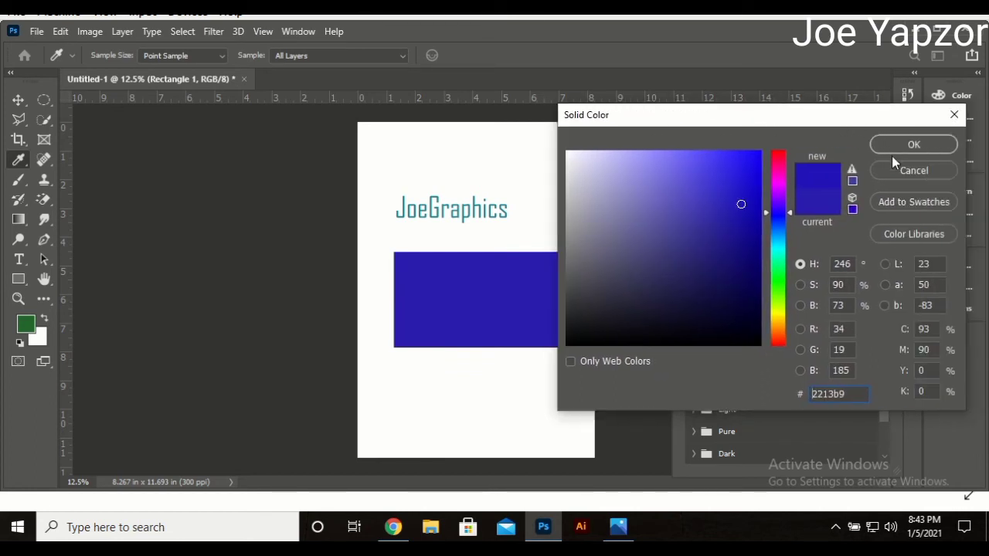
left_click(737, 210)
left_click_drag(739, 207, 680, 271)
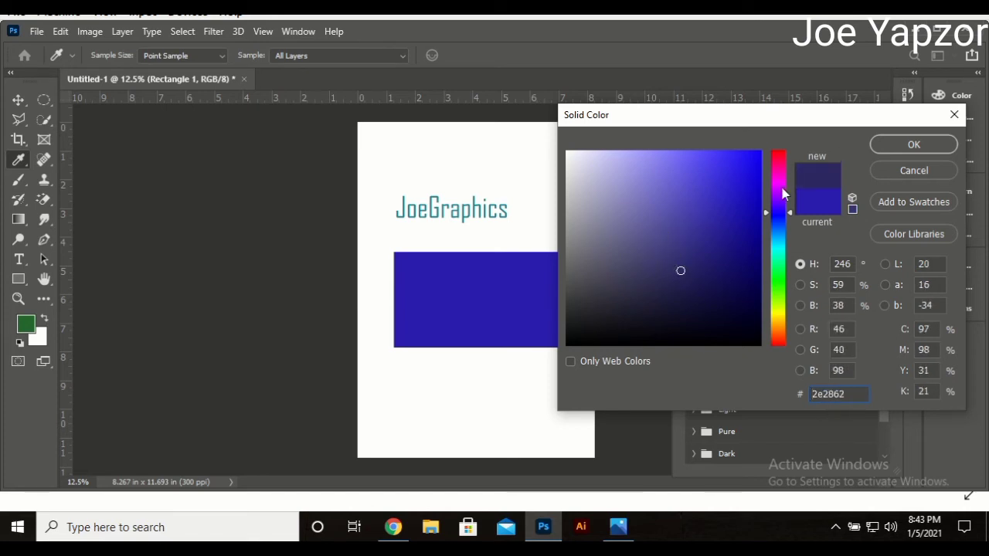
left_click(887, 146)
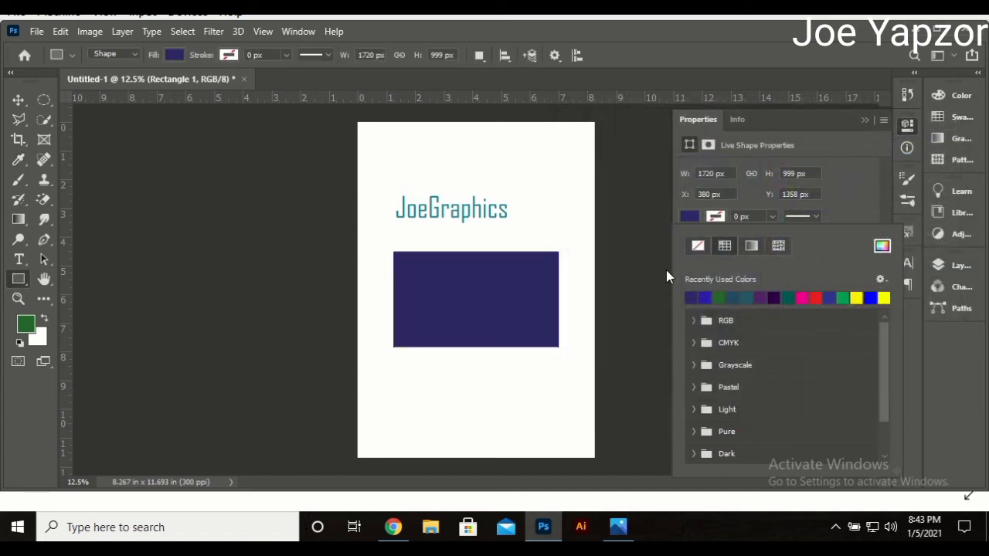
left_click(881, 247)
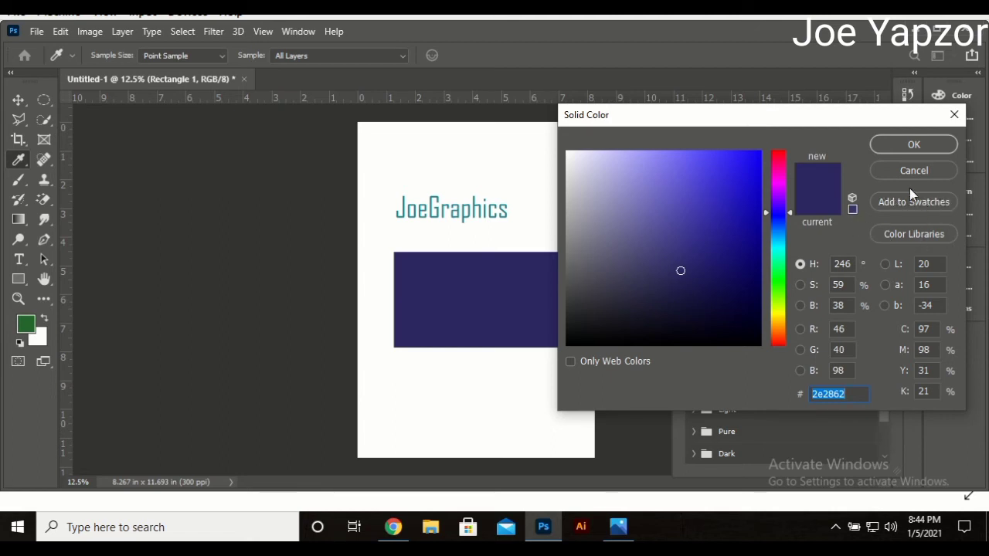
left_click(912, 146)
Fill the rectangle with dark brown and then light tan from the Pale swatches, and switch to the Move tool
left_click(958, 117)
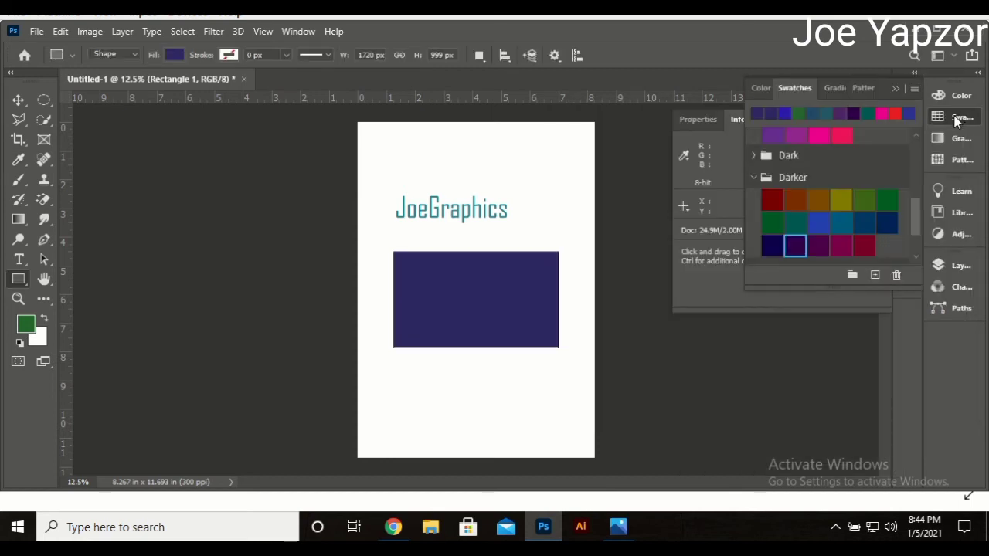
scroll(844, 215, "down", 1)
scroll(844, 216, "down", 1)
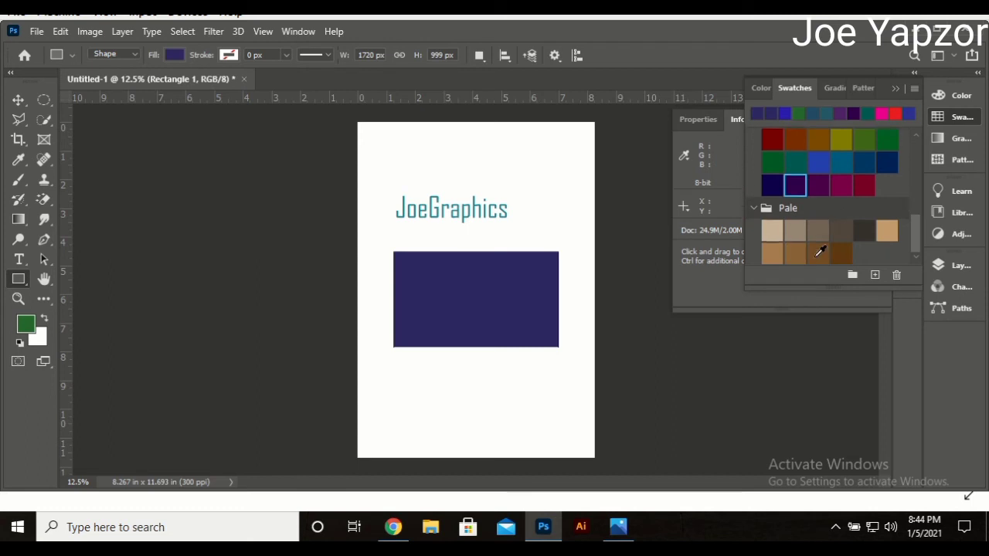
left_click(848, 231)
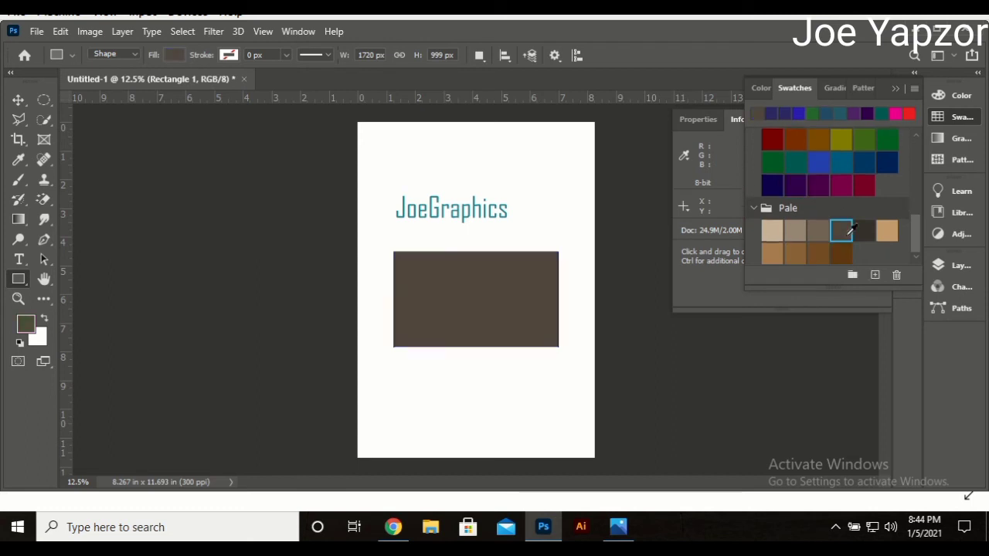
left_click(886, 230)
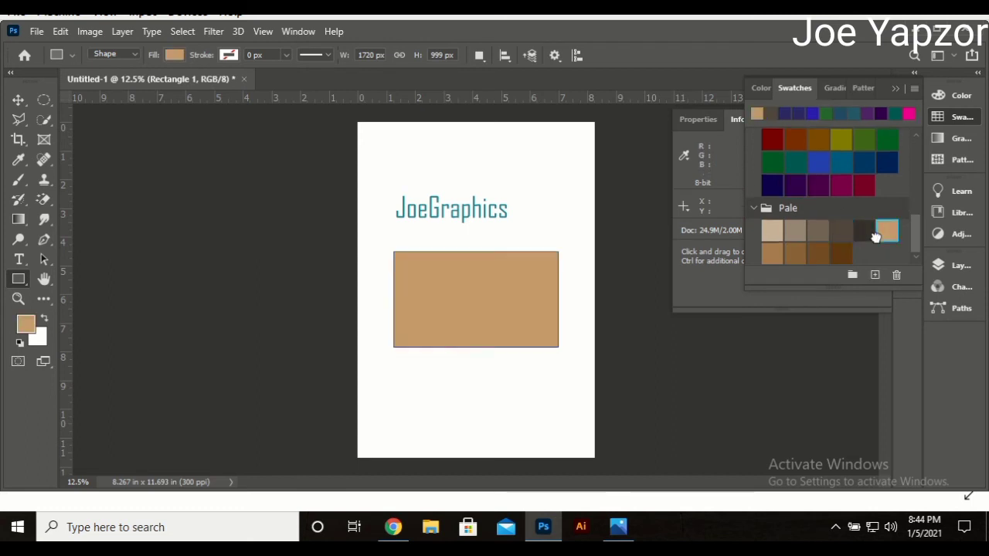
left_click(27, 100)
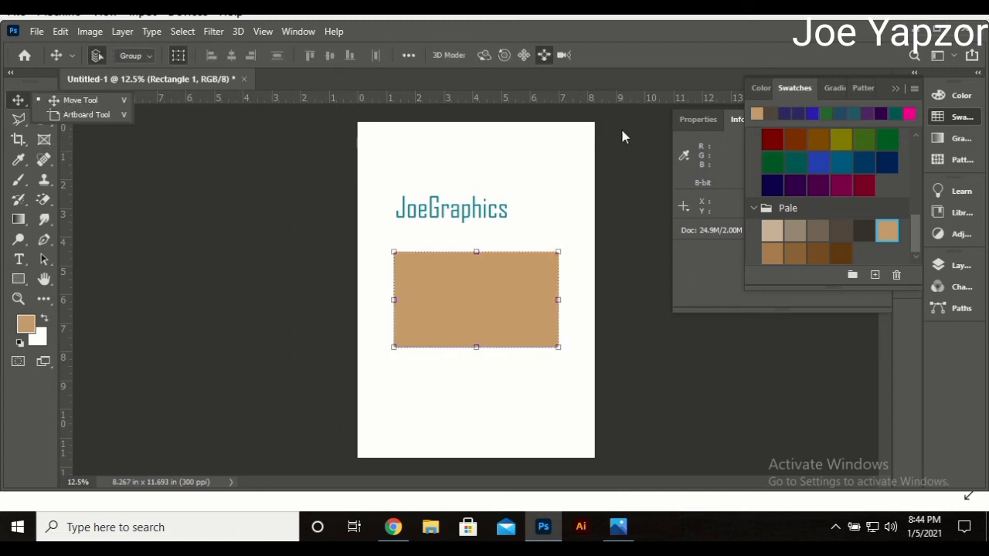
Apply three Blues gradients to the rectangle in turn: pale blue, muted slate blue, and indigo fading to darker blue
left_click(957, 122)
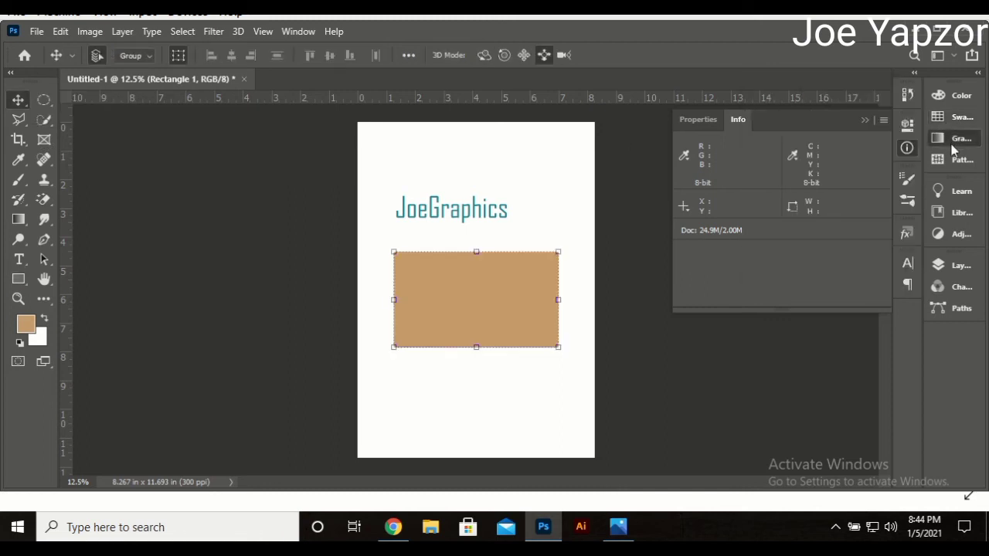
left_click(951, 139)
scroll(780, 204, "down", 3)
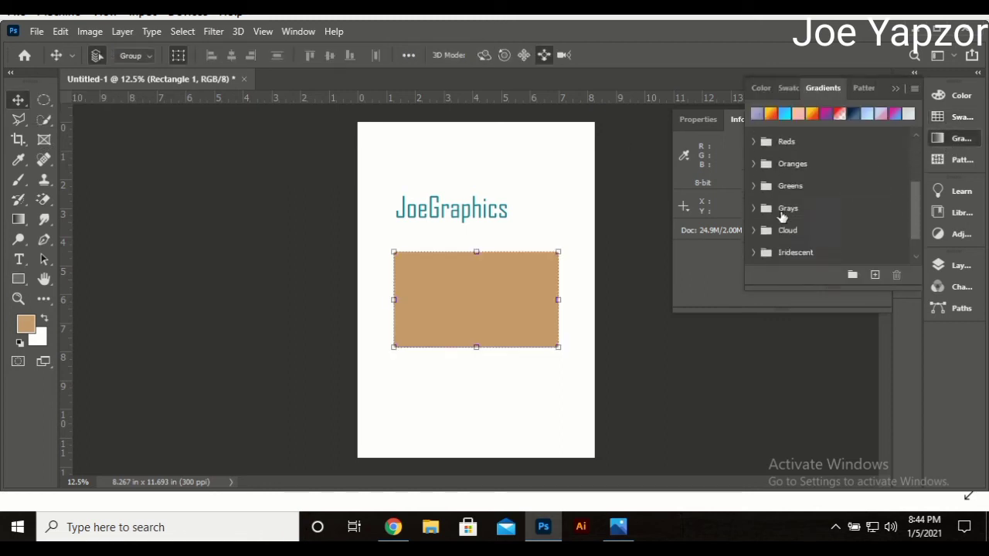
scroll(787, 227, "up", 5)
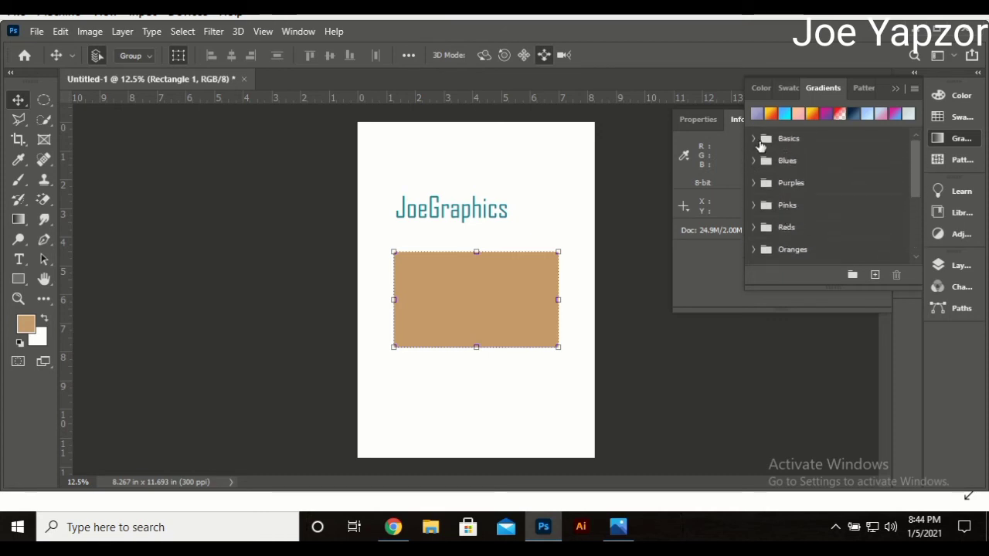
left_click(755, 162)
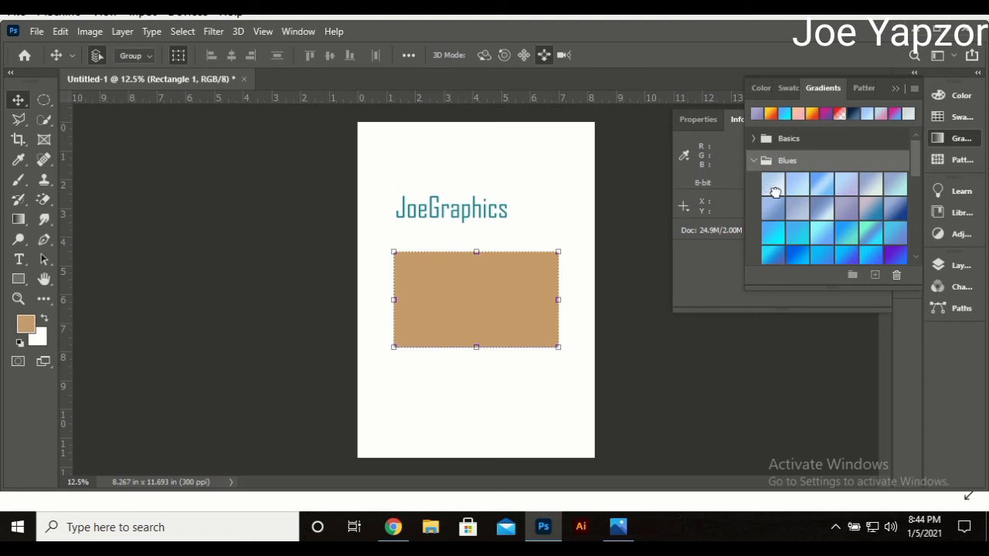
left_click(775, 190)
left_click(827, 202)
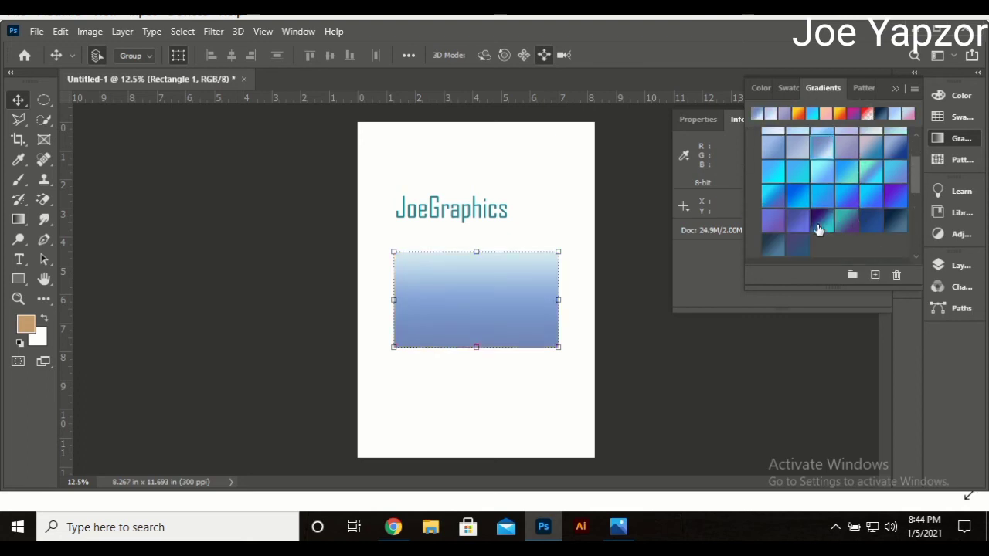
left_click(802, 223)
scroll(799, 233, "down", 1)
scroll(802, 227, "up", 2)
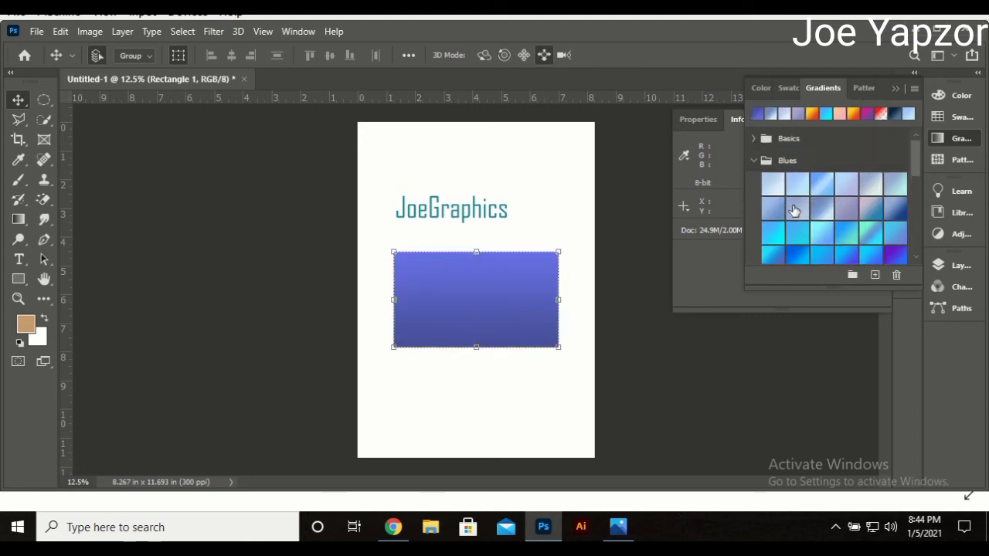
left_click(755, 161)
Apply the off-white, sand and terracotta-to-orange gradients from the Neutrals group to the rectangle in turn
scroll(805, 202, "down", 3)
scroll(803, 209, "down", 3)
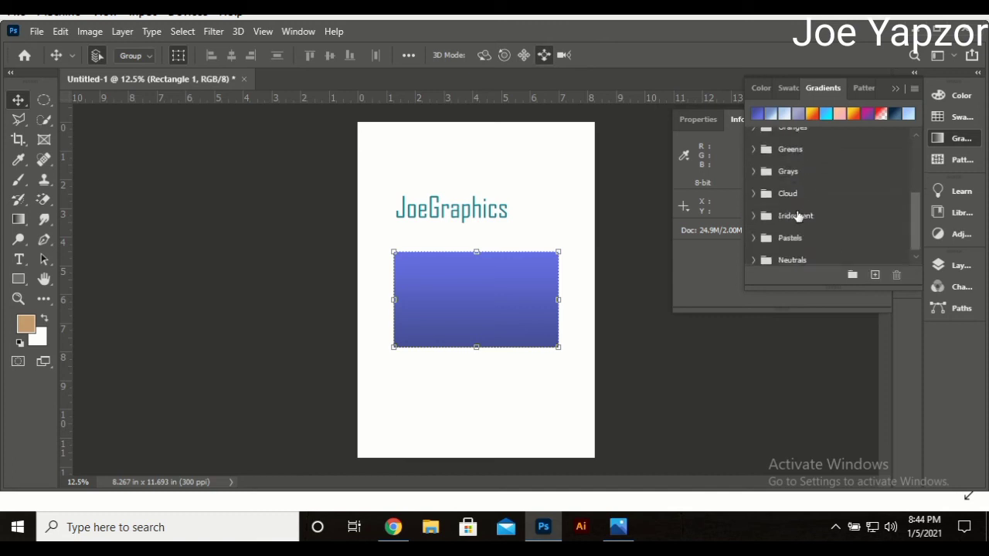
left_click(753, 254)
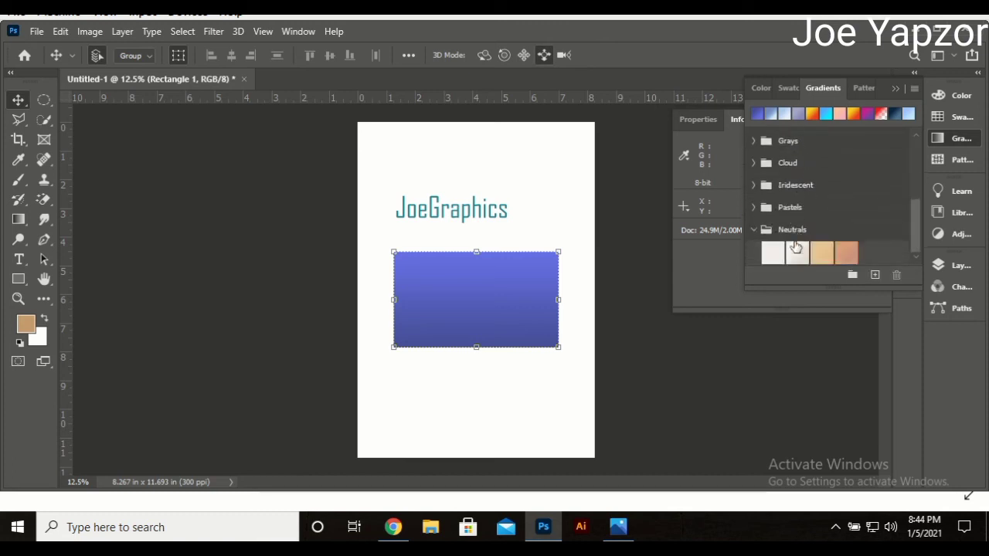
left_click(806, 250)
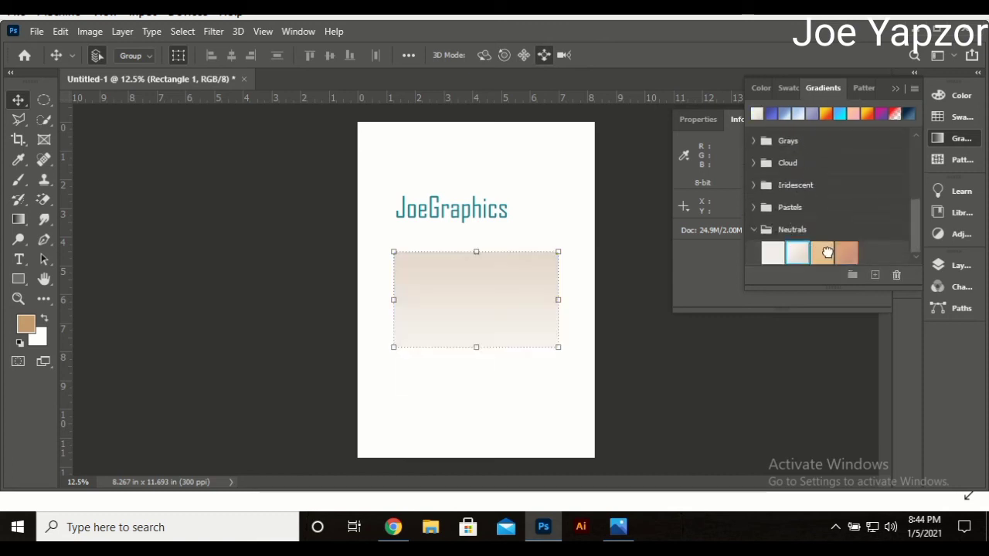
left_click(825, 252)
left_click(848, 252)
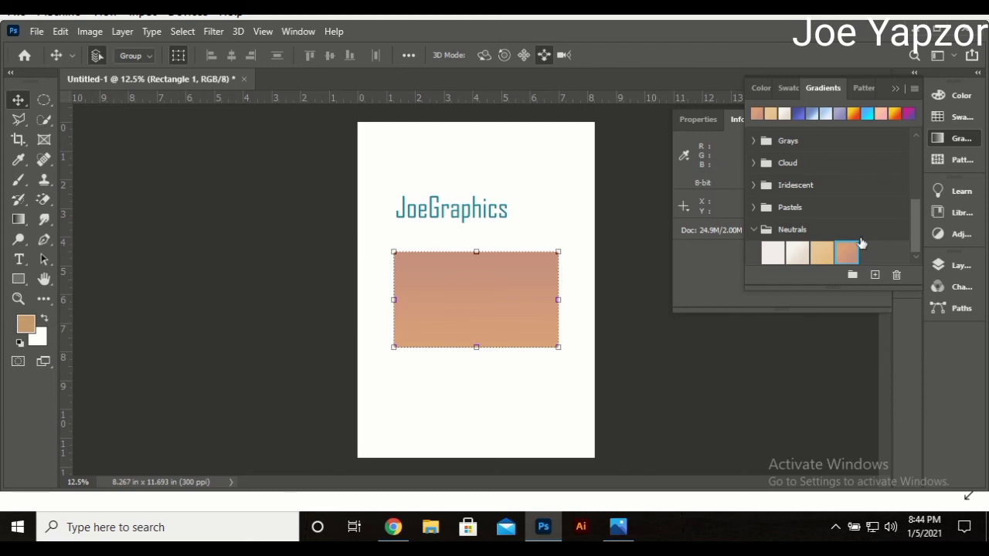
Try several Oranges gradients on the rectangle, ending with the one running from red-orange to yellow
scroll(850, 239, "up", 5)
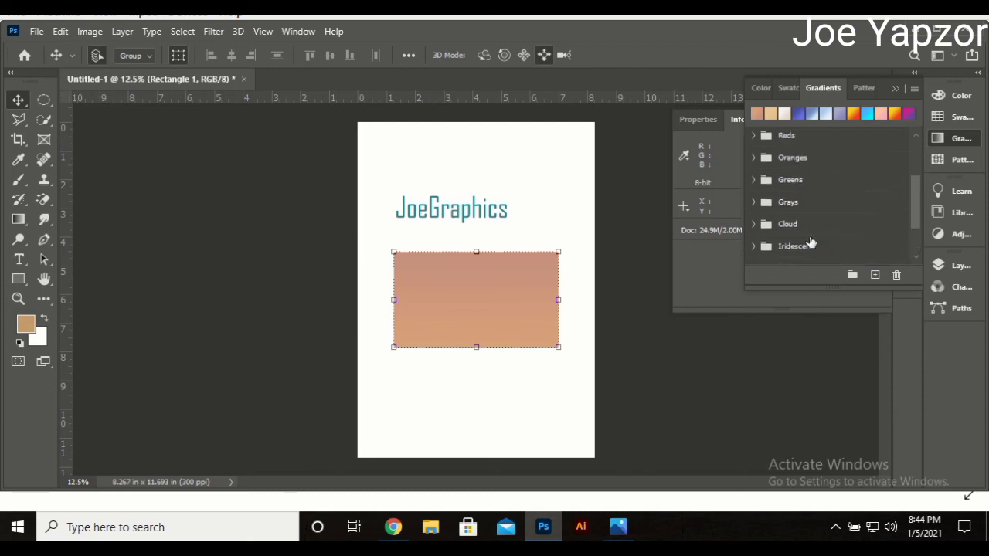
left_click(758, 196)
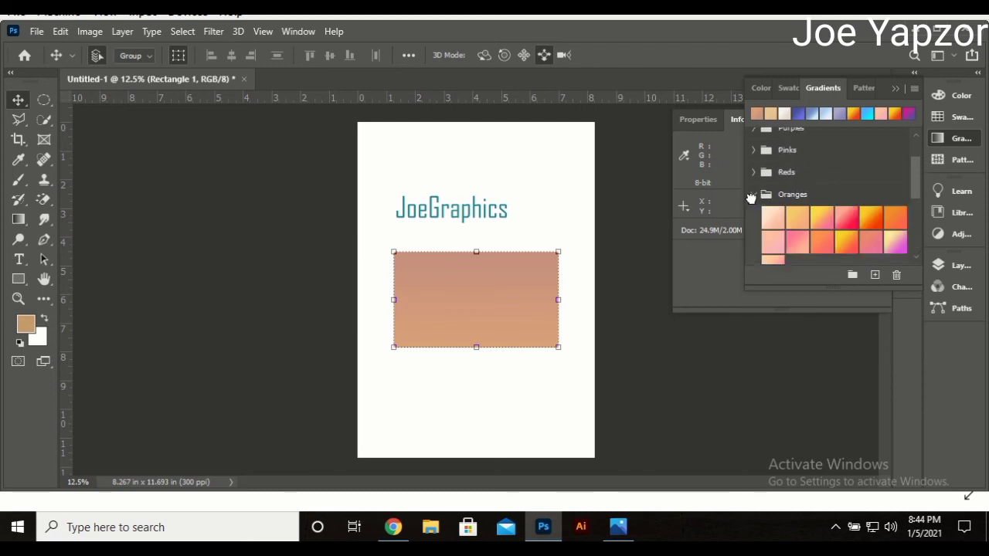
left_click(794, 221)
left_click(850, 214)
left_click(872, 218)
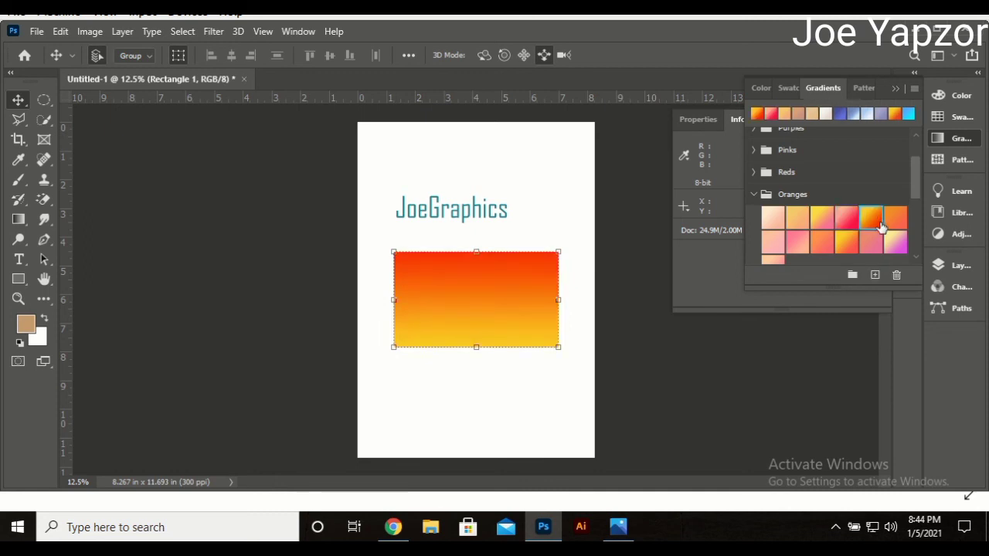
scroll(874, 232, "down", 3)
scroll(874, 236, "down", 4)
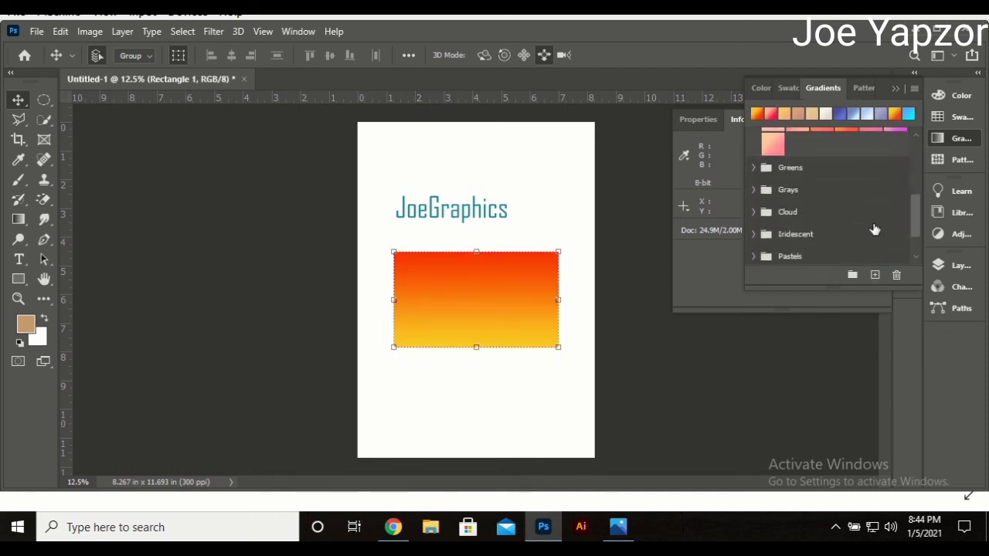
scroll(874, 229, "up", 8)
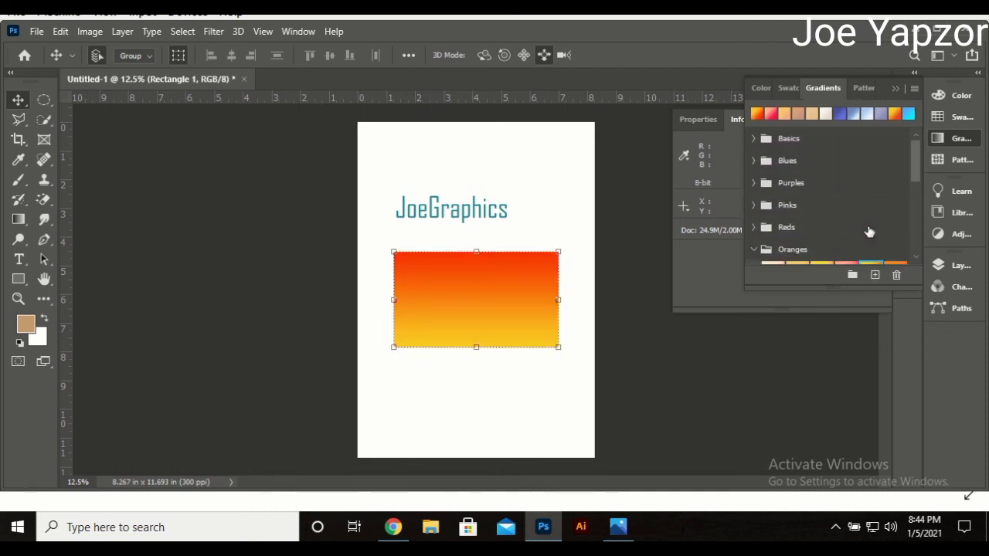
Collapse the open Gradients and Info panels, shift the gradient rectangle slightly up towards the text, and deselect it
left_click(957, 138)
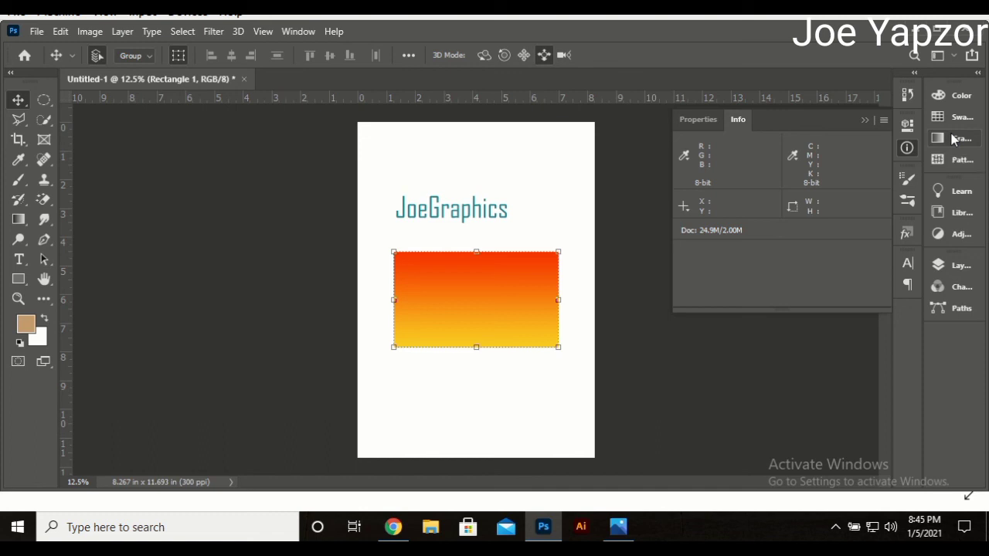
left_click(906, 150)
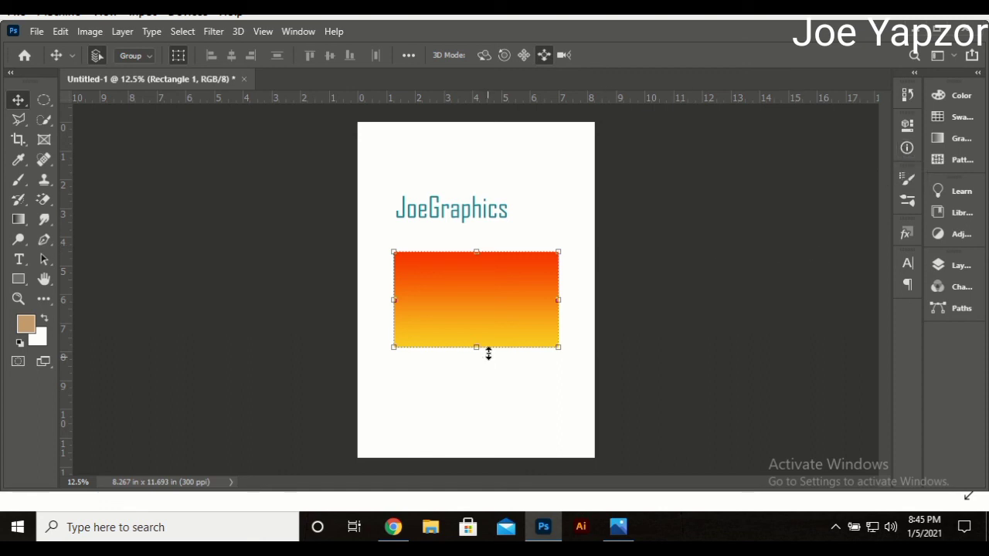
left_click_drag(498, 336, 501, 328)
left_click(732, 204)
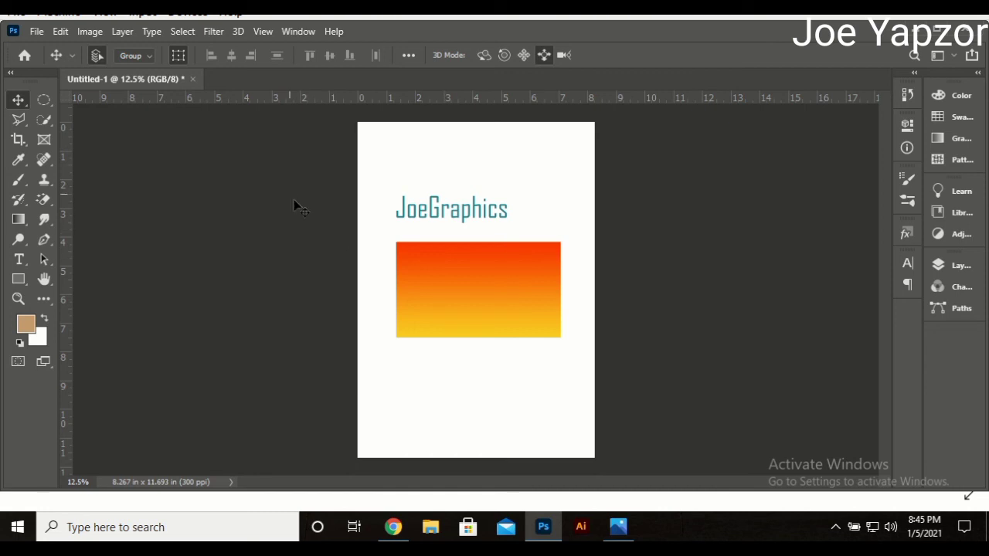
Start closing the untitled document, cancel the closing, and reselect the gradient rectangle
left_click(194, 79)
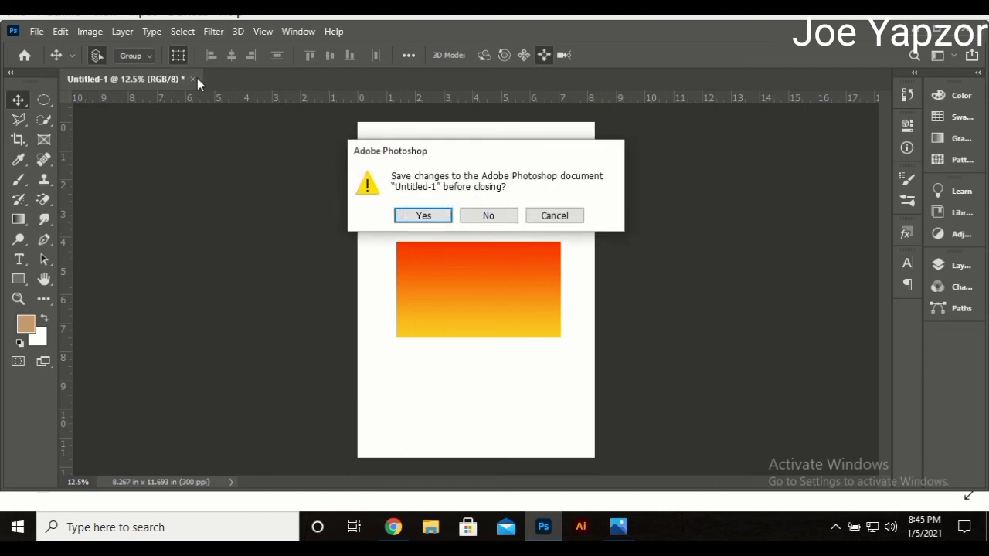
left_click(561, 220)
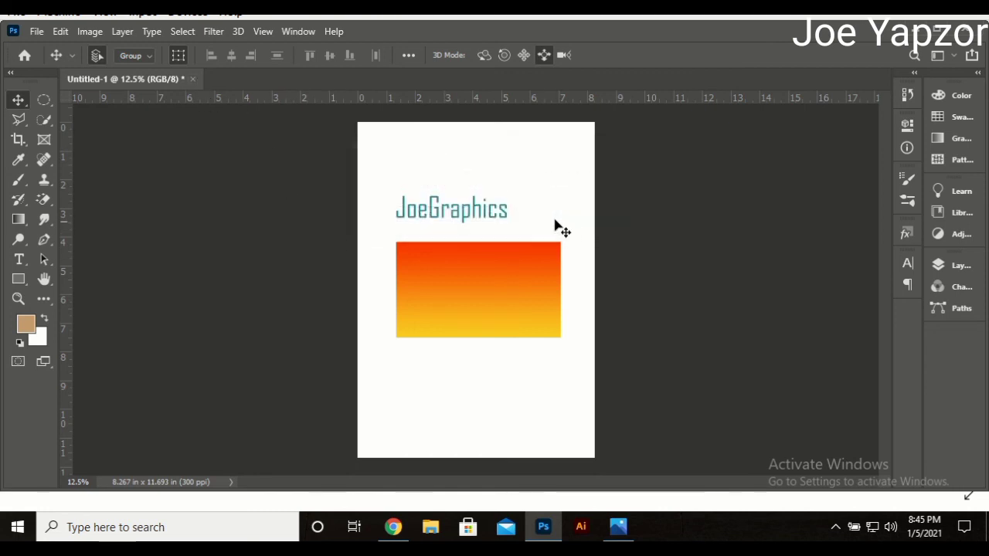
left_click(473, 275)
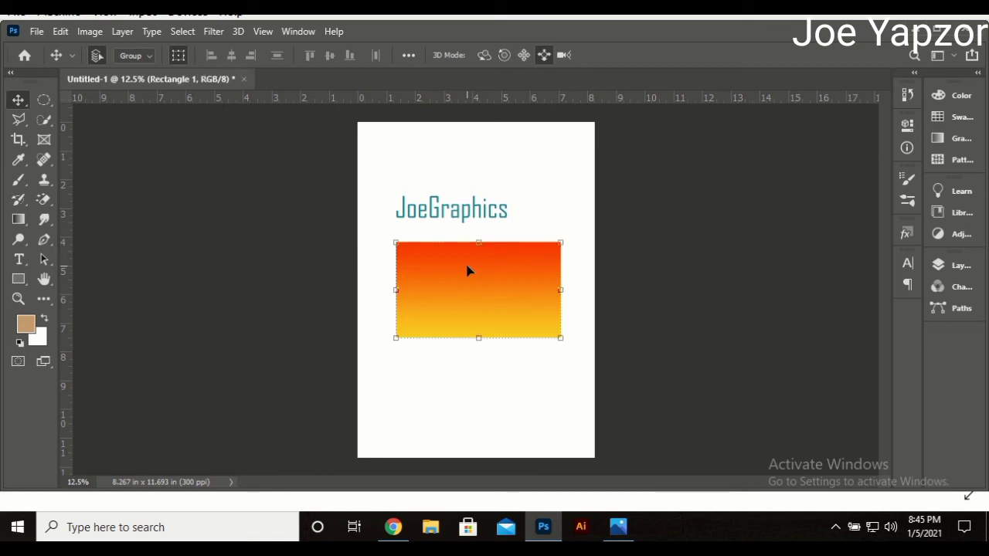